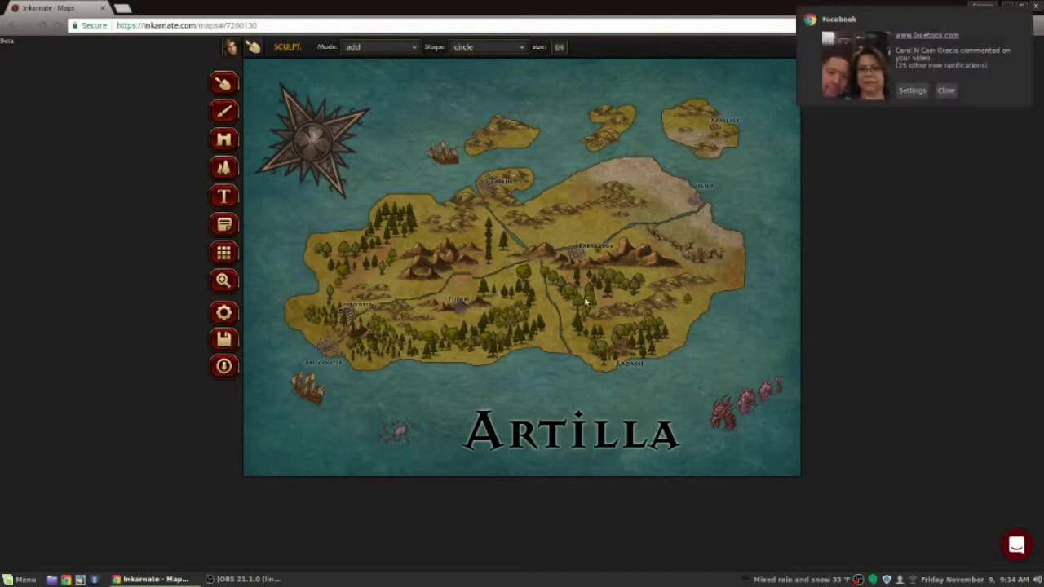
# - Leave the Artilla map without saving, return to the maps list and open the Kiltora map for editing
pyautogui.click(946, 91)
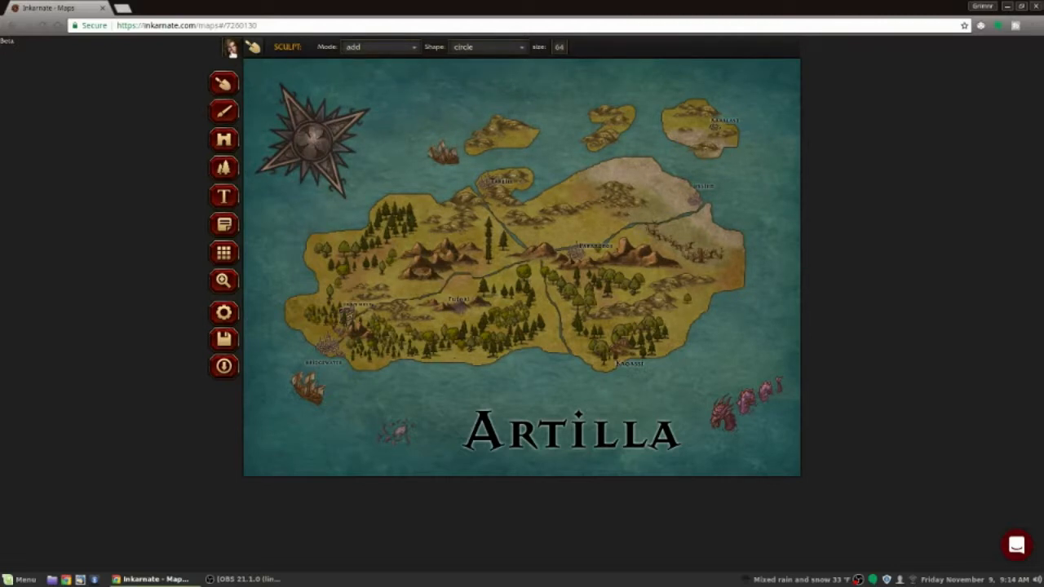
pyautogui.click(231, 47)
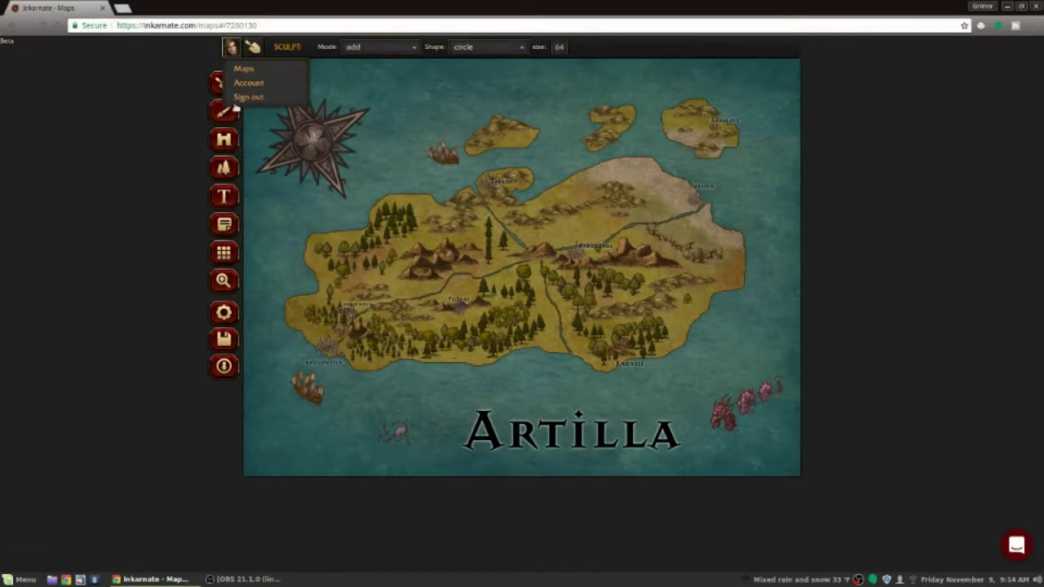
pyautogui.click(259, 84)
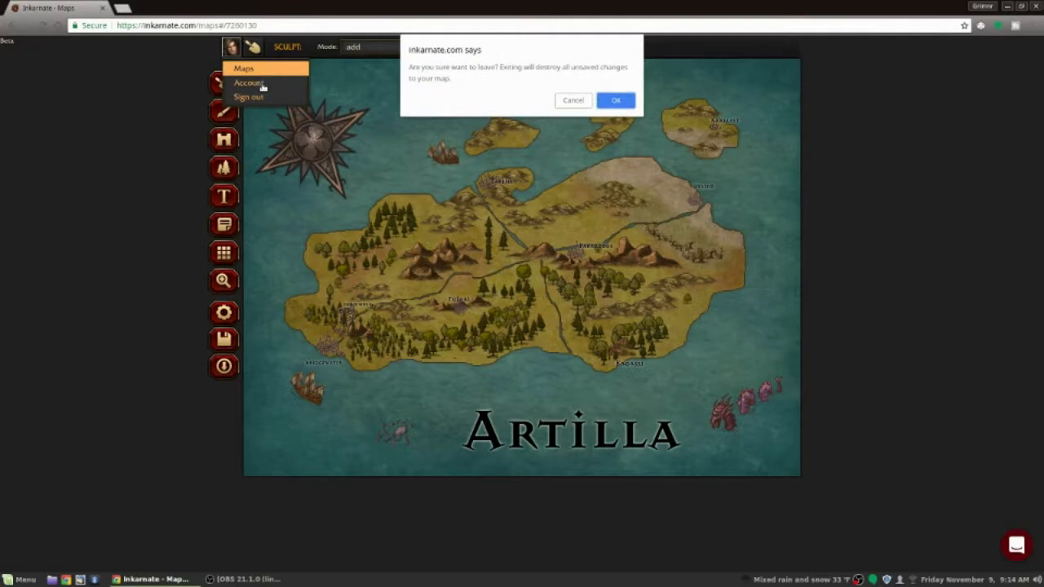
pyautogui.click(617, 104)
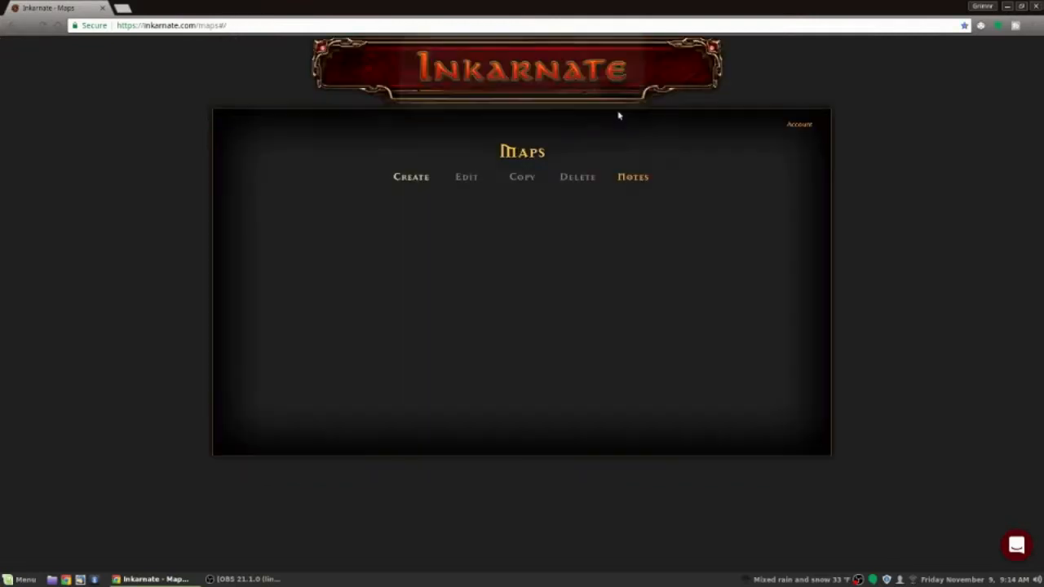
pyautogui.click(367, 235)
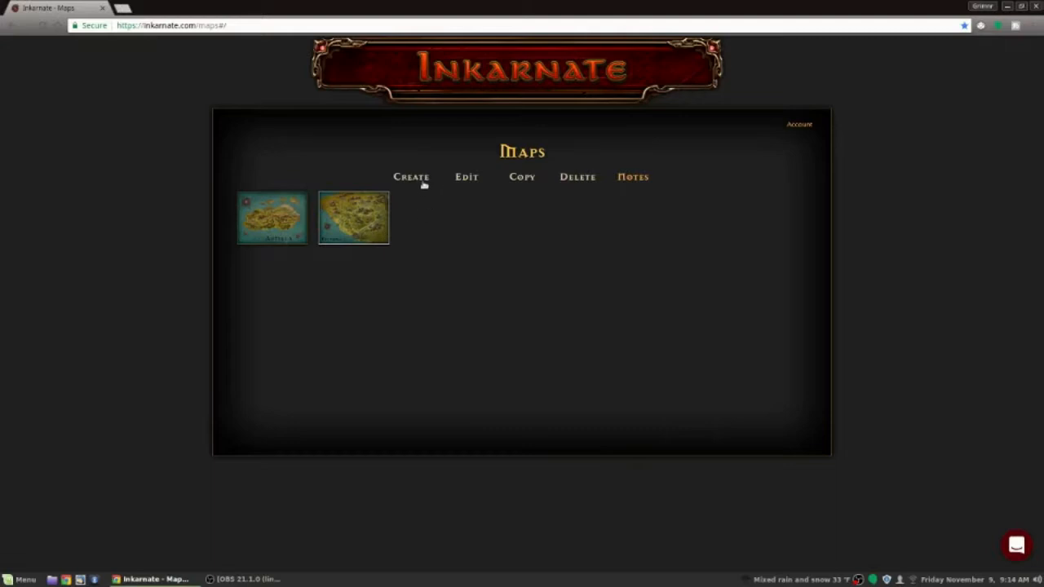
pyautogui.click(463, 179)
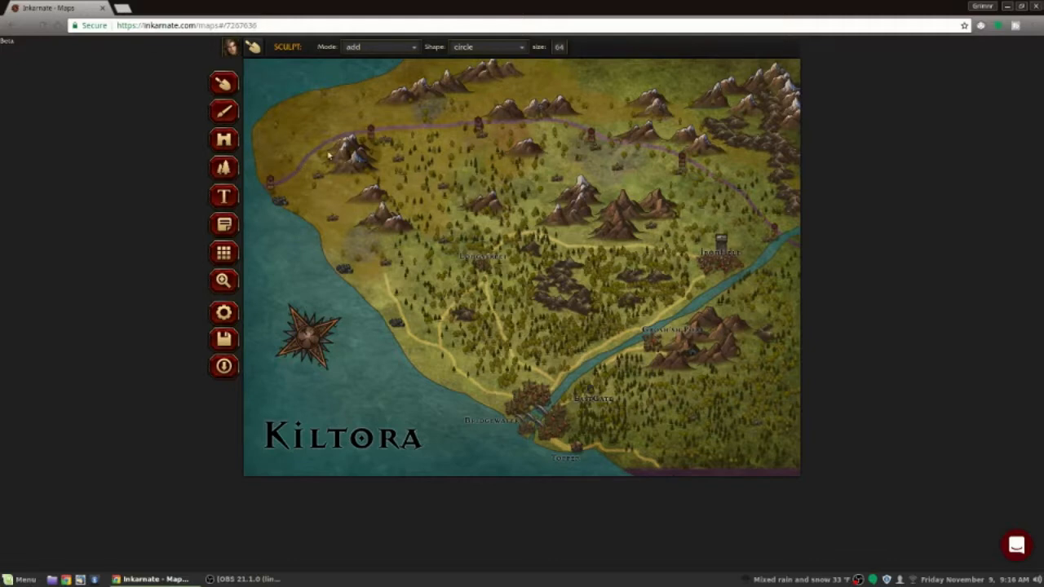
# - Browse the catalogue of placeable map objects from the anchor and bridges down to the wooden walls
pyautogui.click(224, 141)
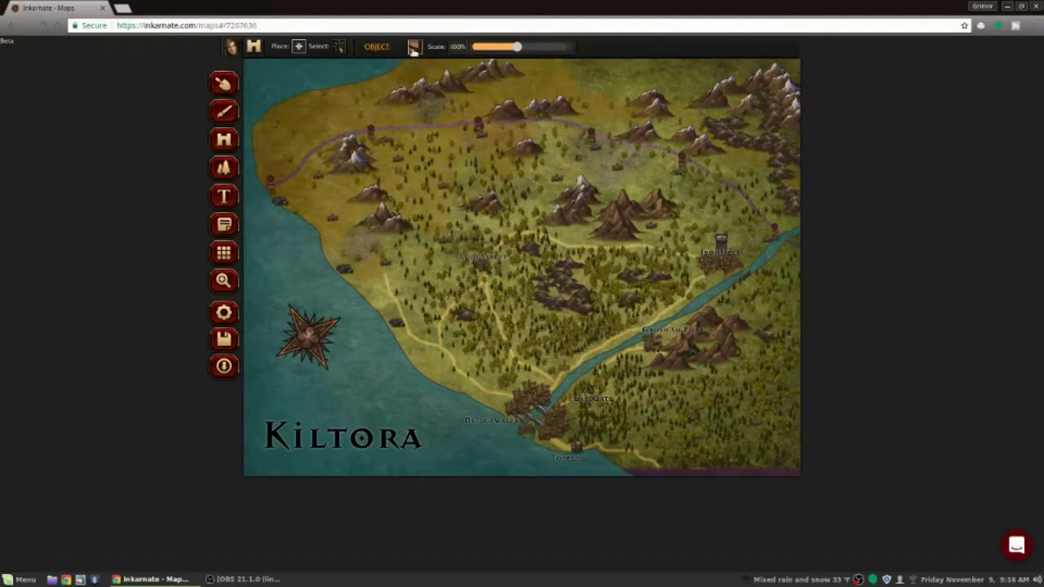
pyautogui.click(413, 47)
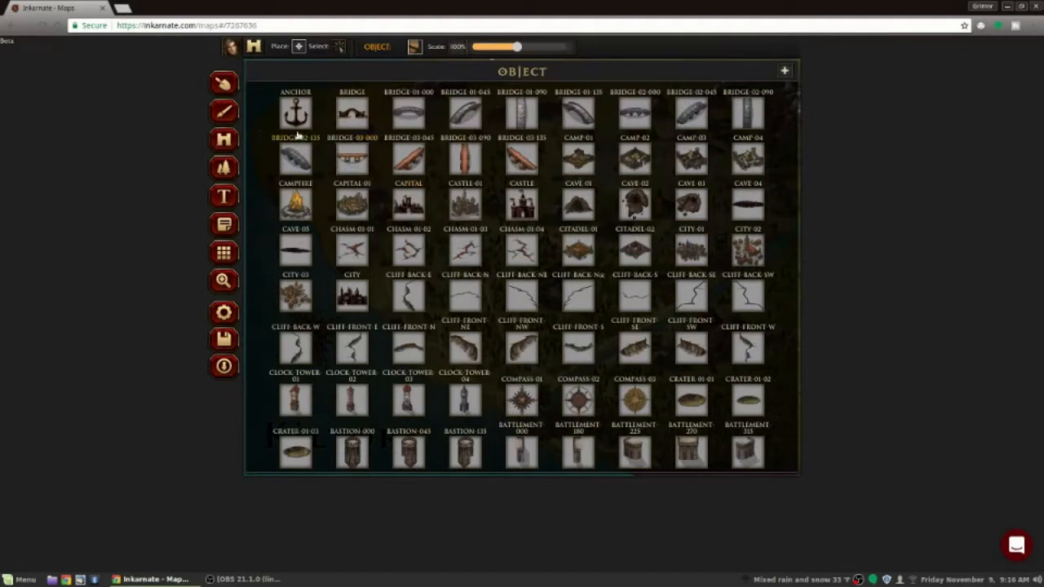
pyautogui.scroll(-1, 412, 187)
pyautogui.scroll(-3, 412, 188)
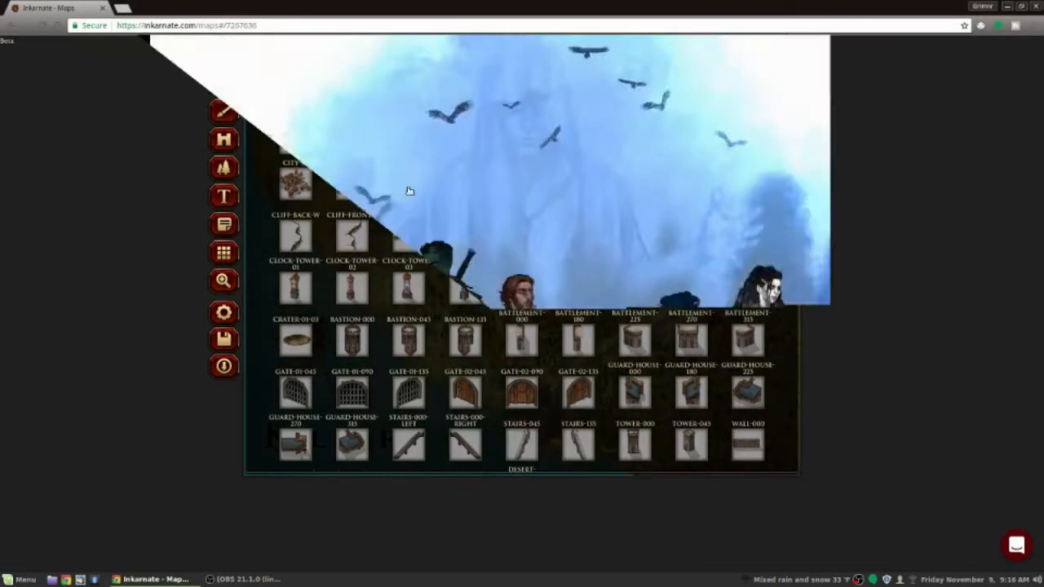
pyautogui.scroll(-3, 409, 190)
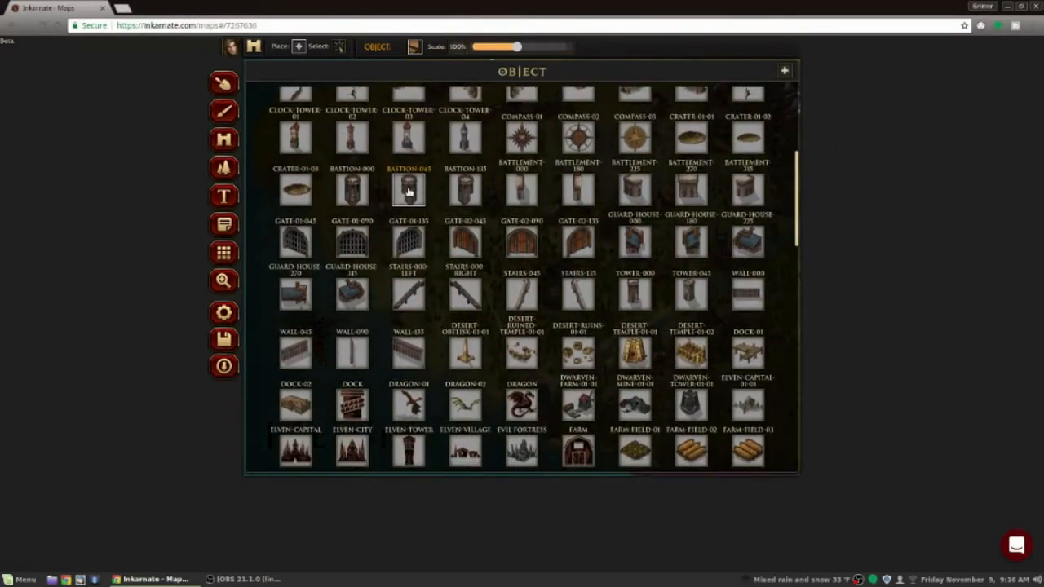
pyautogui.scroll(-3, 409, 190)
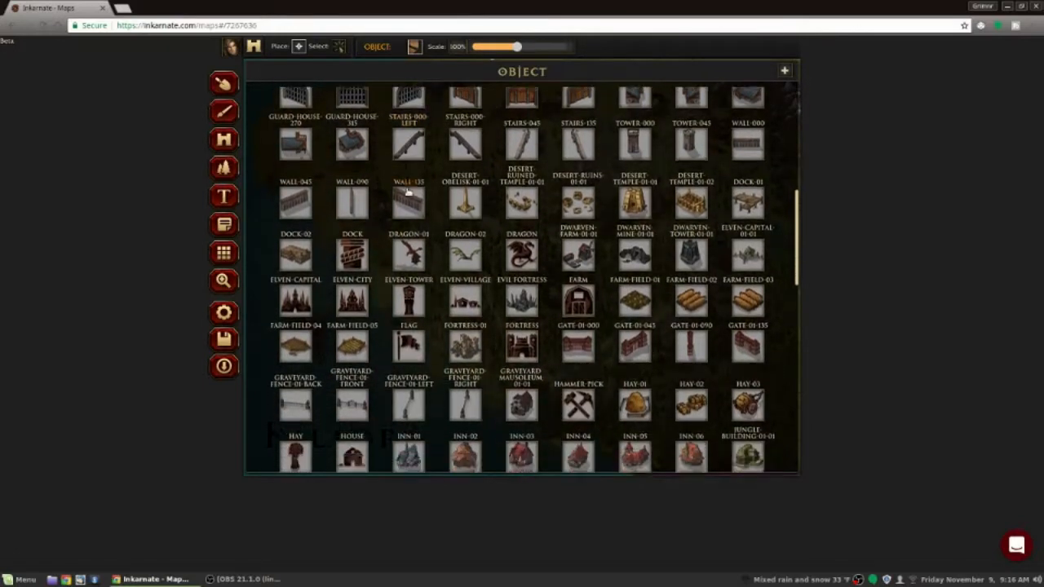
pyautogui.scroll(-1, 409, 192)
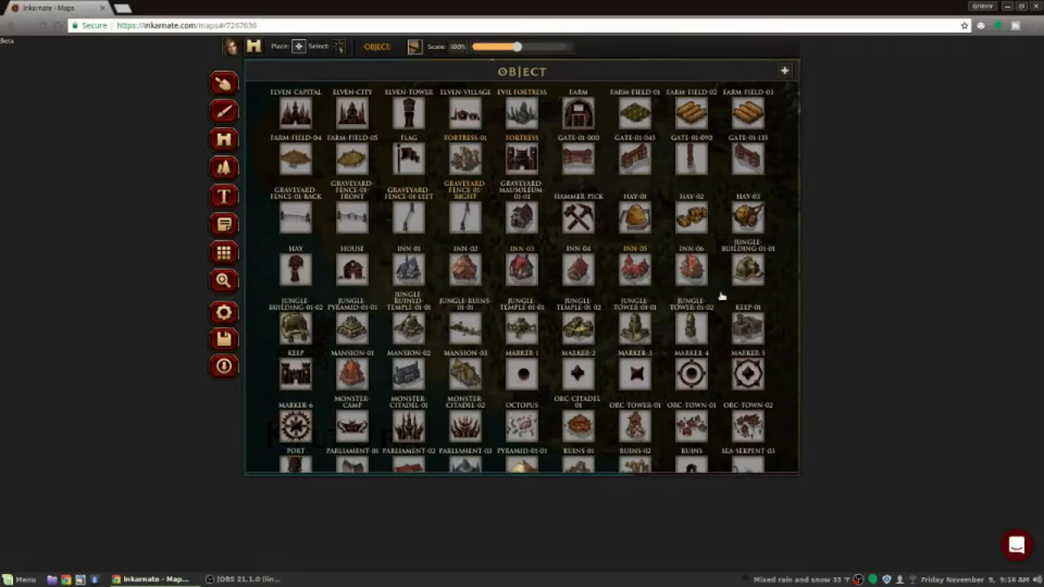
pyautogui.scroll(-5, 663, 343)
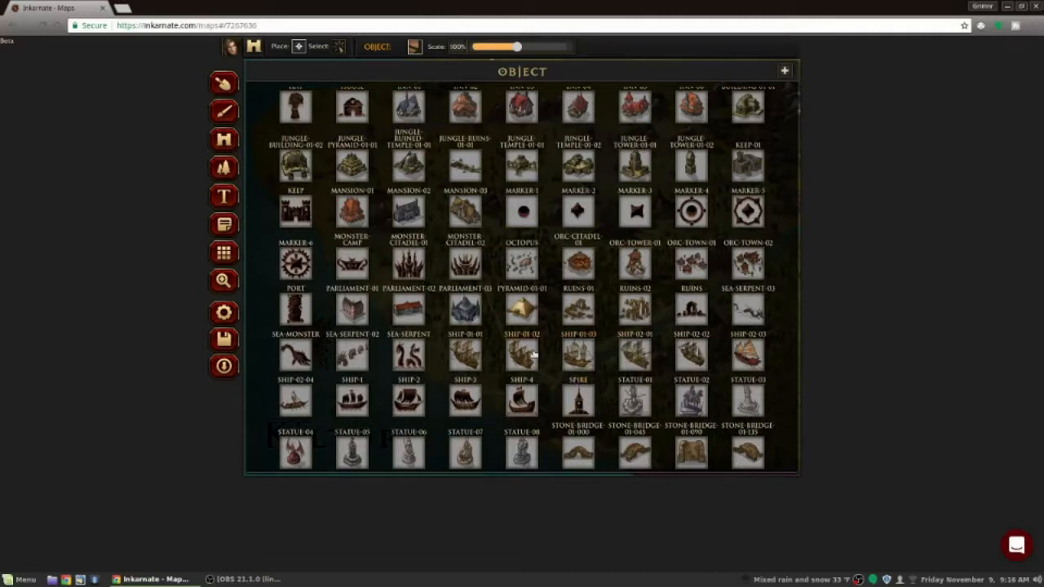
pyautogui.scroll(-5, 402, 327)
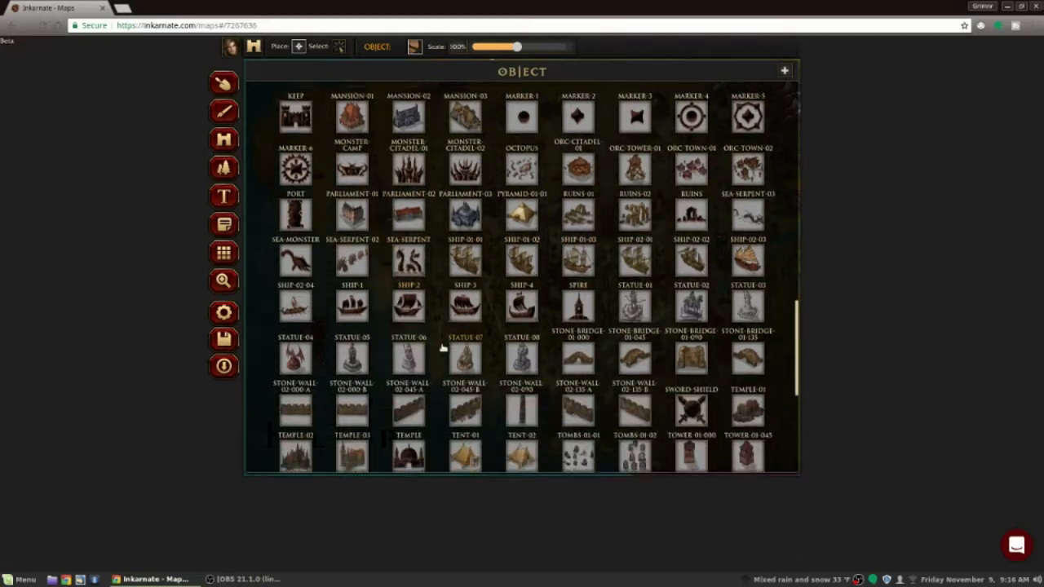
pyautogui.scroll(-5, 441, 350)
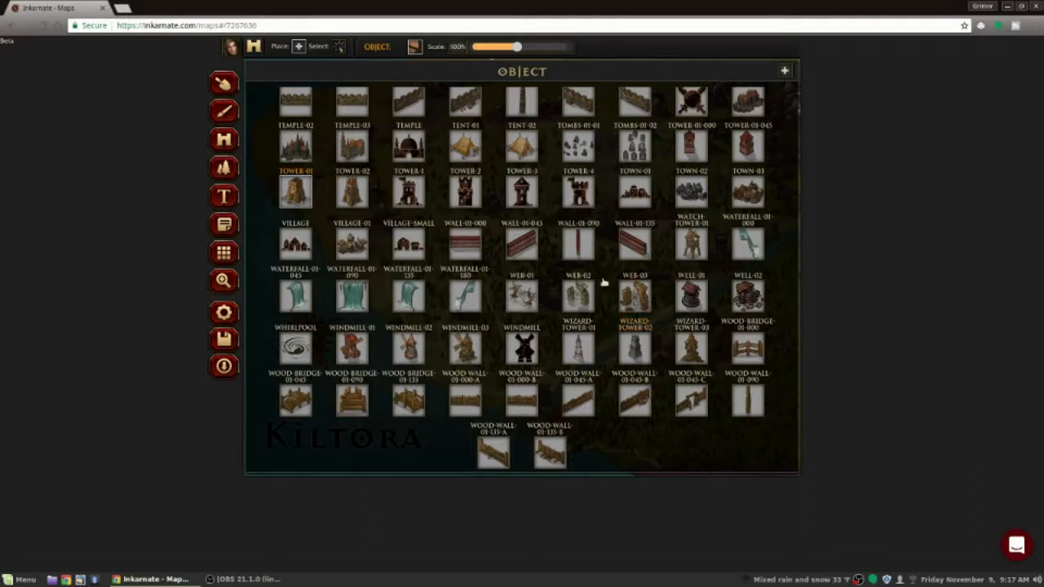
# - Place a Tower-01 object in the sea off the west coast, scale it to 140%, and place a second tower beside it on land
pyautogui.click(302, 49)
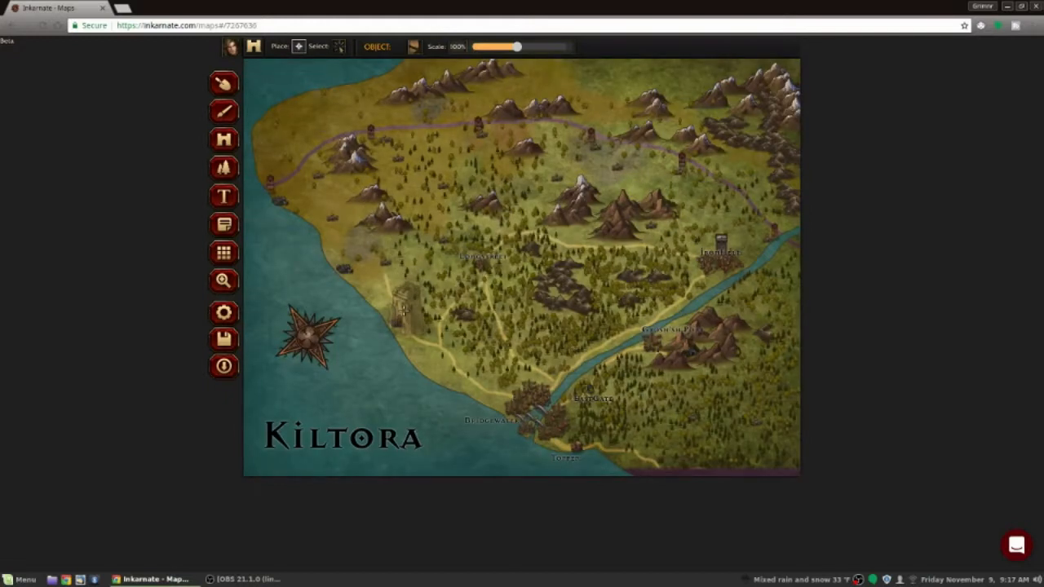
pyautogui.click(283, 244)
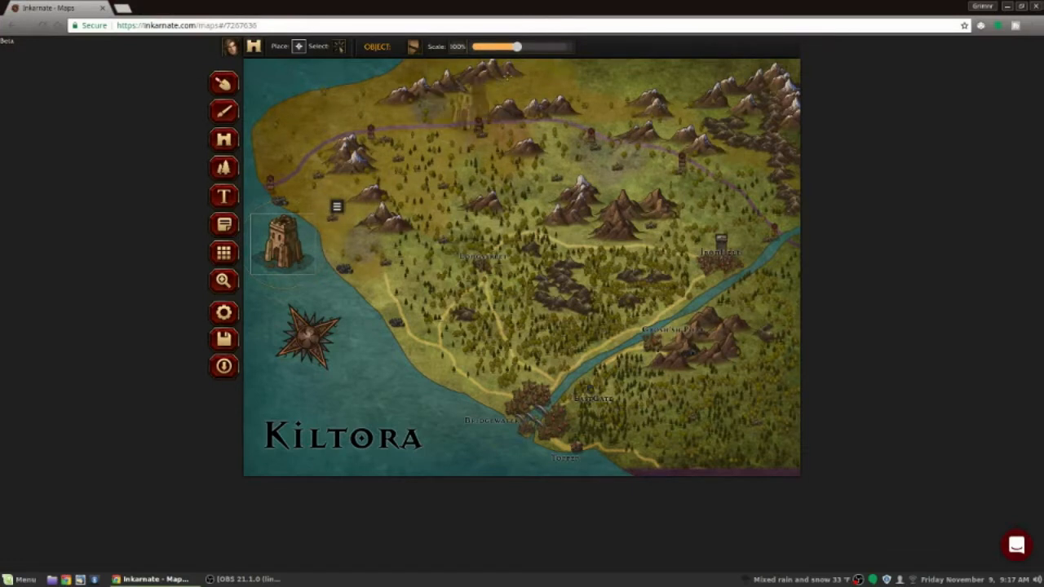
pyautogui.moveTo(517, 47)
pyautogui.mouseDown()
pyautogui.moveTo(575, 50)
pyautogui.moveTo(465, 54)
pyautogui.moveTo(538, 50)
pyautogui.mouseUp()
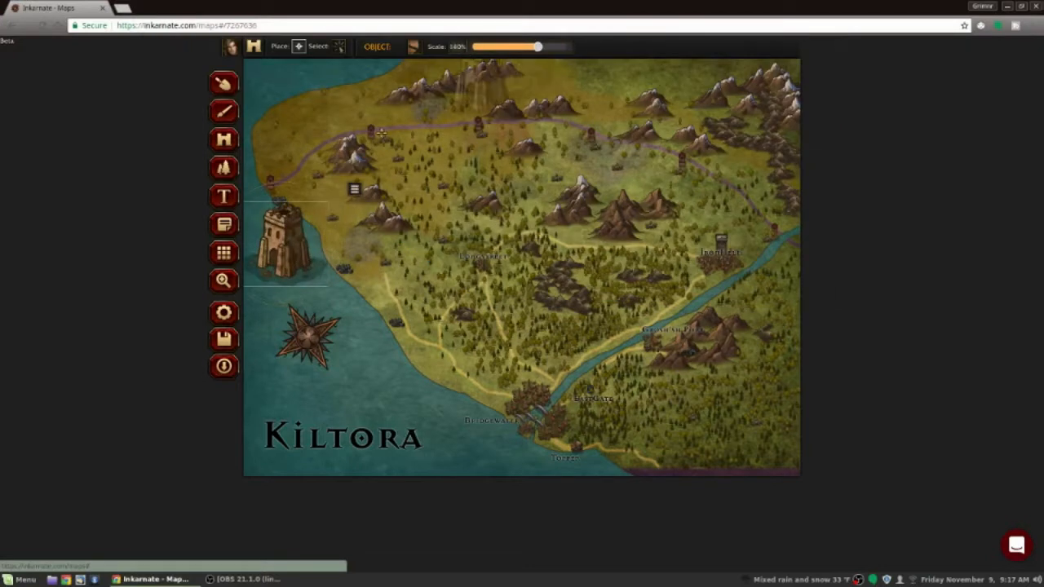
pyautogui.click(328, 200)
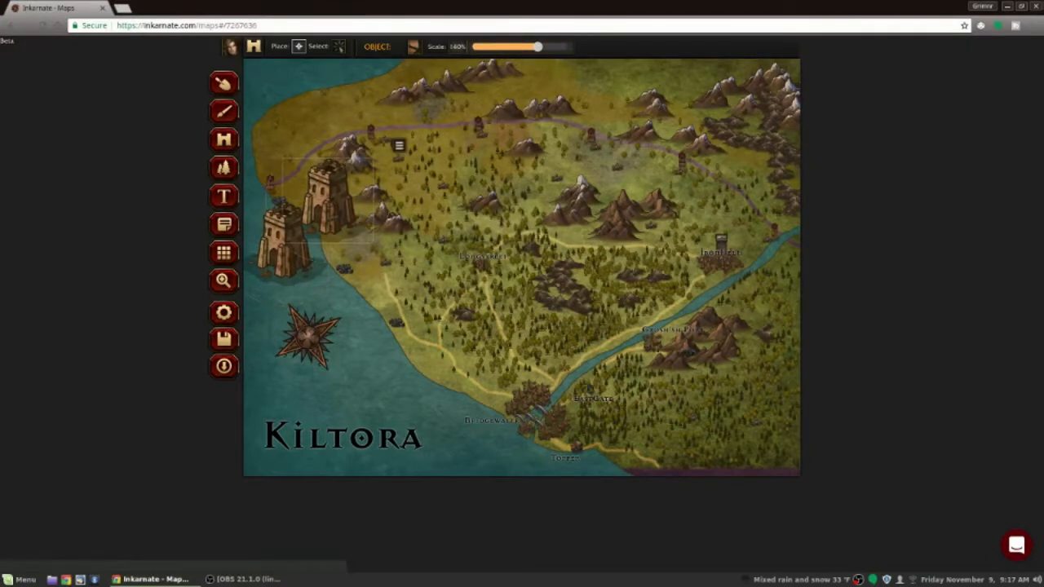
# - Delete the second tower, tilt the remaining tower in the sea, and delete that one as well
pyautogui.click(399, 146)
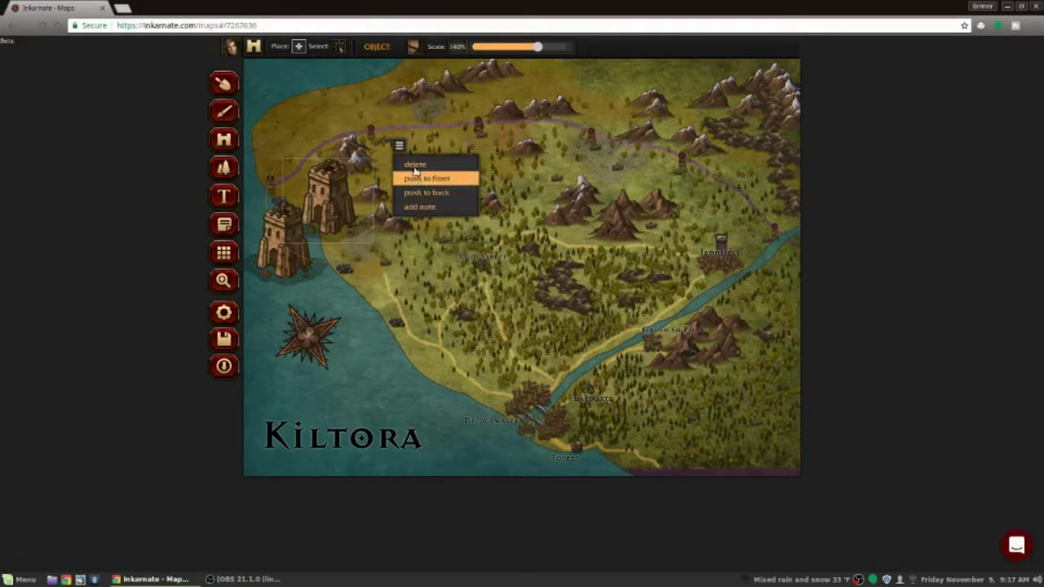
pyautogui.click(415, 167)
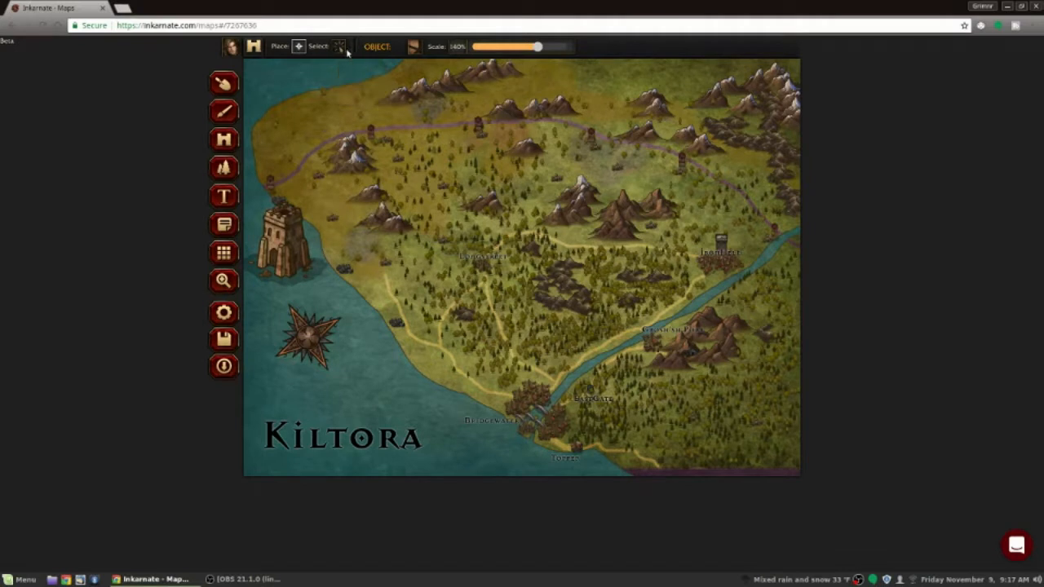
pyautogui.click(277, 236)
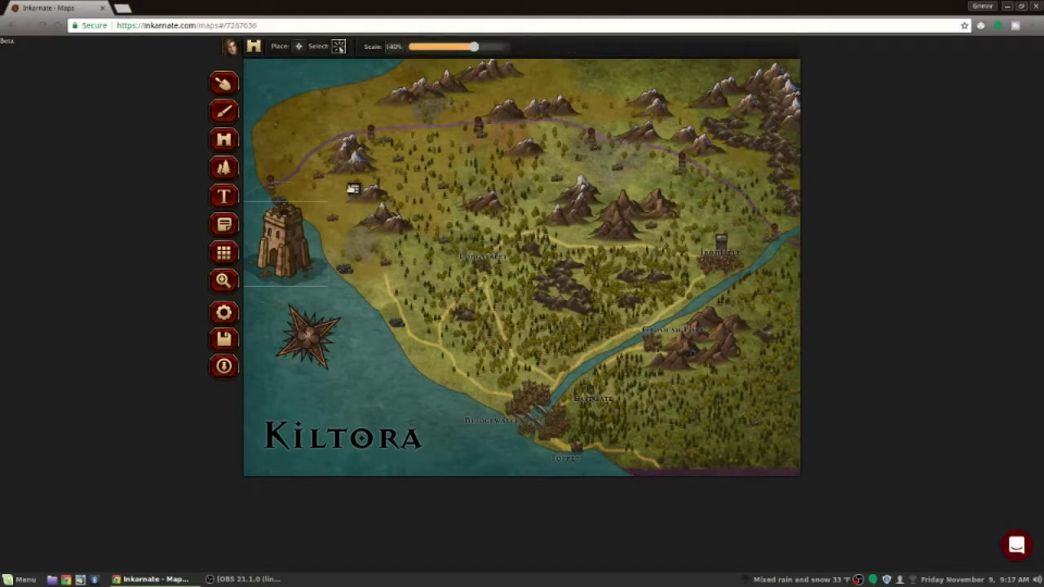
pyautogui.moveTo(338, 218); pyautogui.dragTo(355, 188)
pyautogui.click(368, 177)
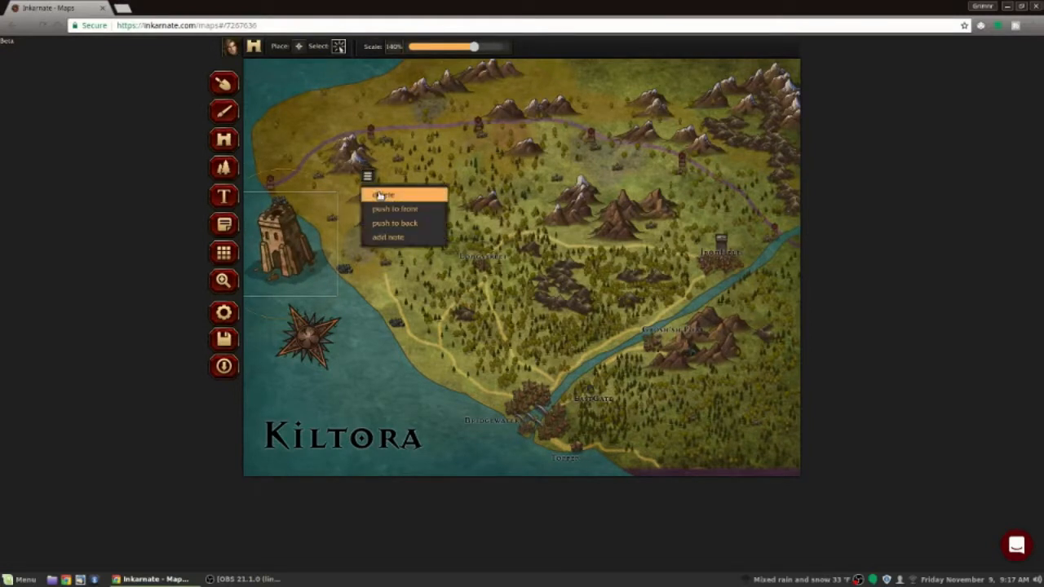
pyautogui.click(390, 194)
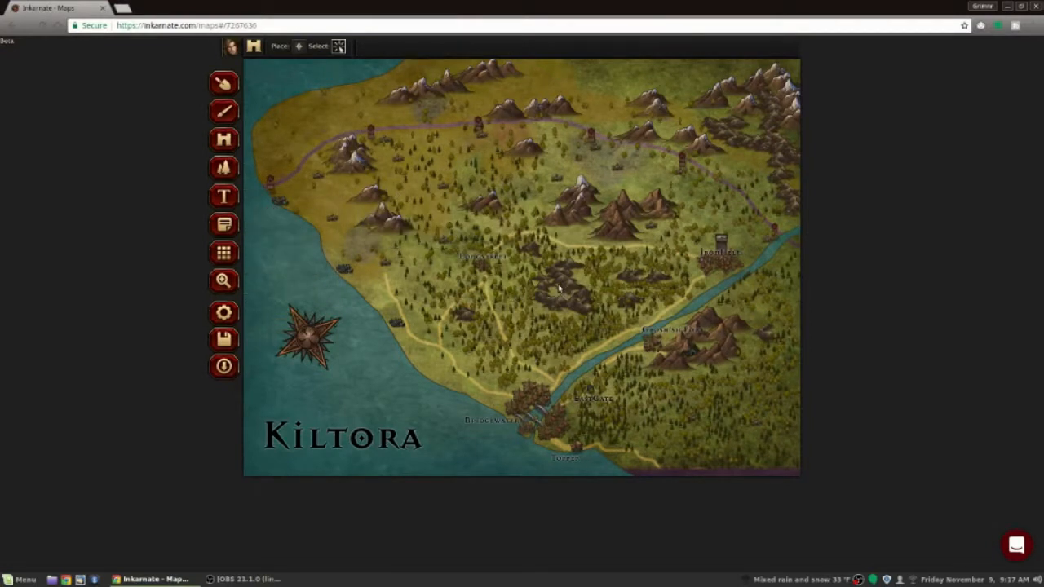
# - Leave the Kiltora map without saving and create a new blank map with the fantasy-world-2x skin
pyautogui.click(232, 46)
pyautogui.click(245, 69)
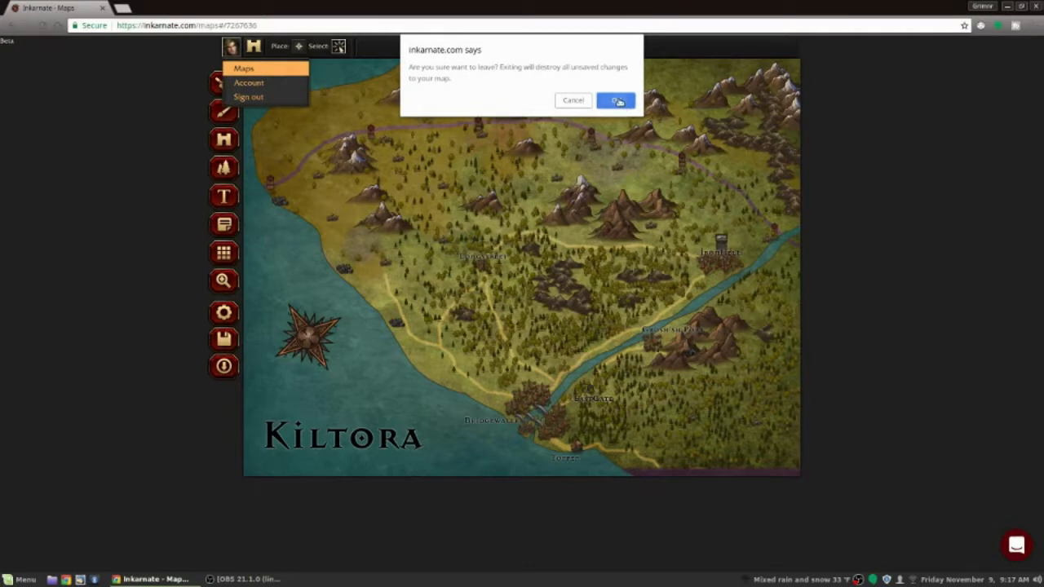
pyautogui.click(618, 100)
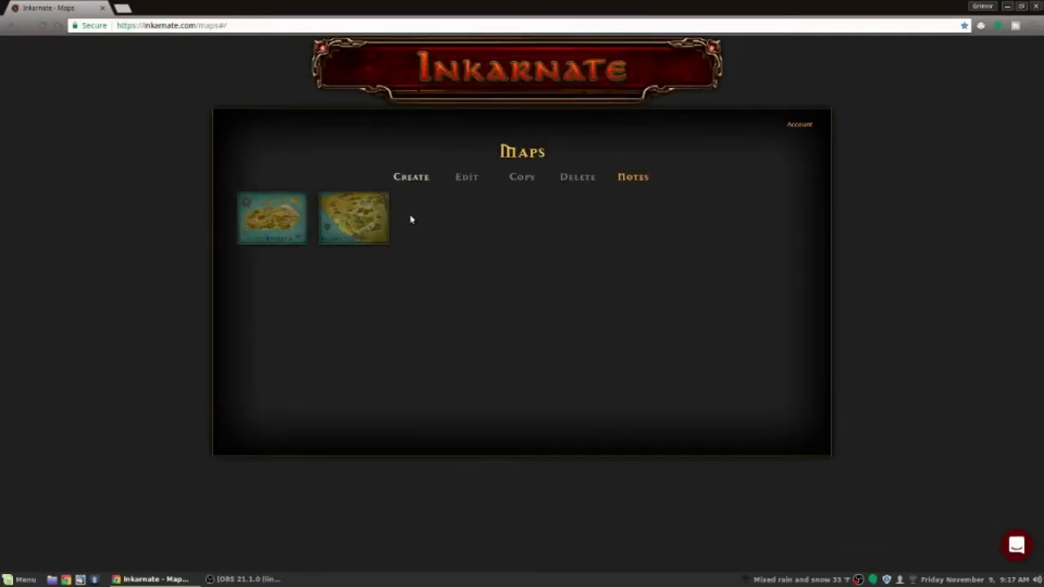
pyautogui.click(285, 227)
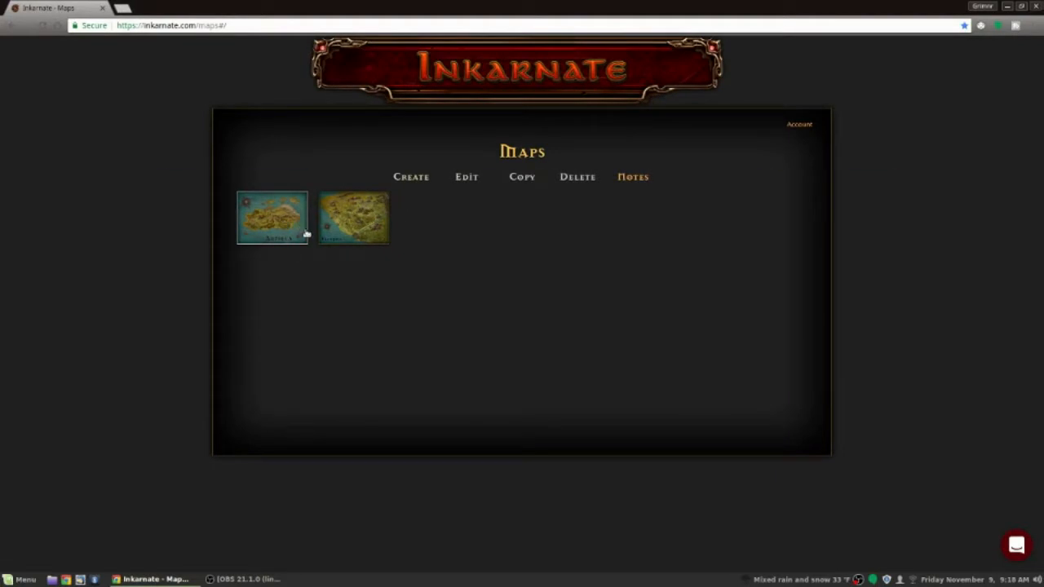
pyautogui.click(415, 182)
pyautogui.click(417, 199)
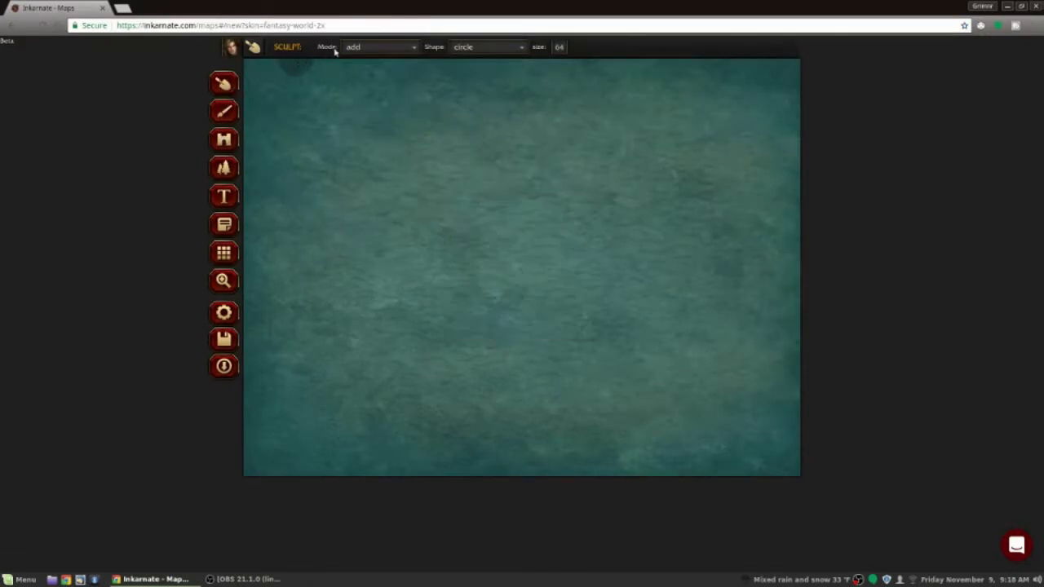
# - Try to paint the empty sea using the brush with the Parchment-04 texture
pyautogui.click(226, 111)
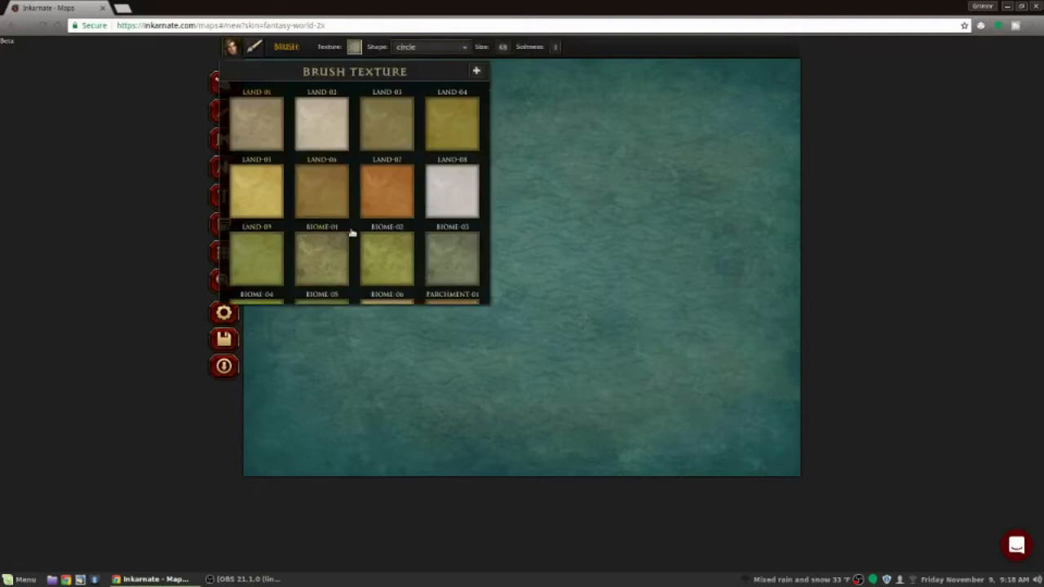
pyautogui.scroll(-3, 351, 228)
pyautogui.scroll(-3, 366, 225)
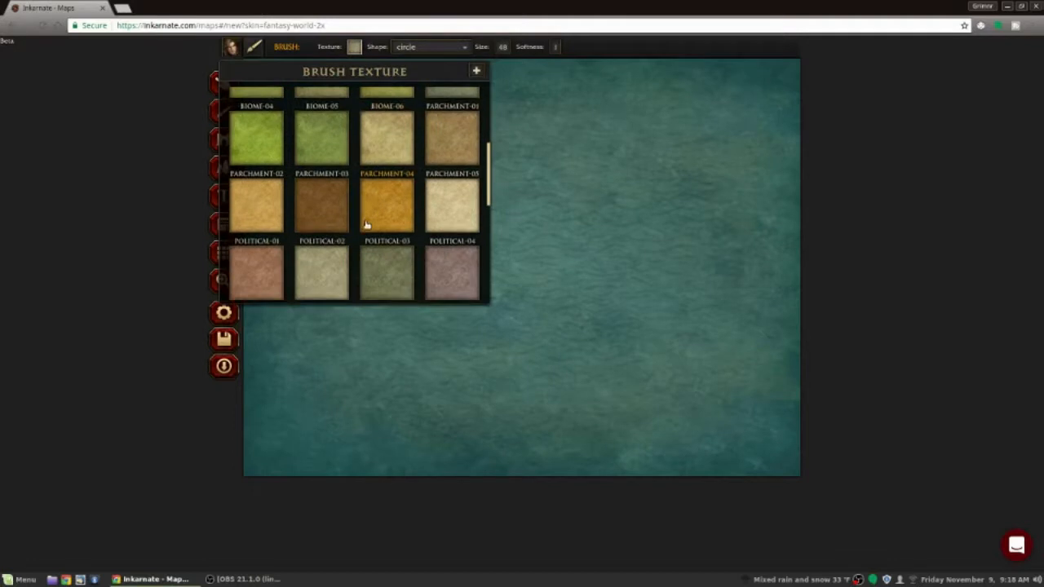
pyautogui.click(385, 162)
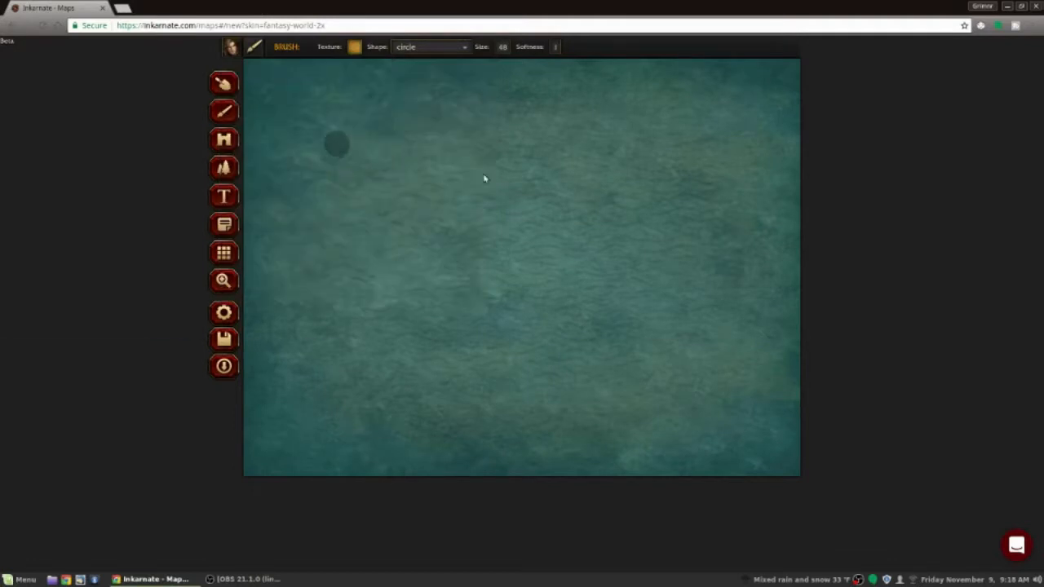
pyautogui.rightClick(516, 181)
pyautogui.click(309, 125)
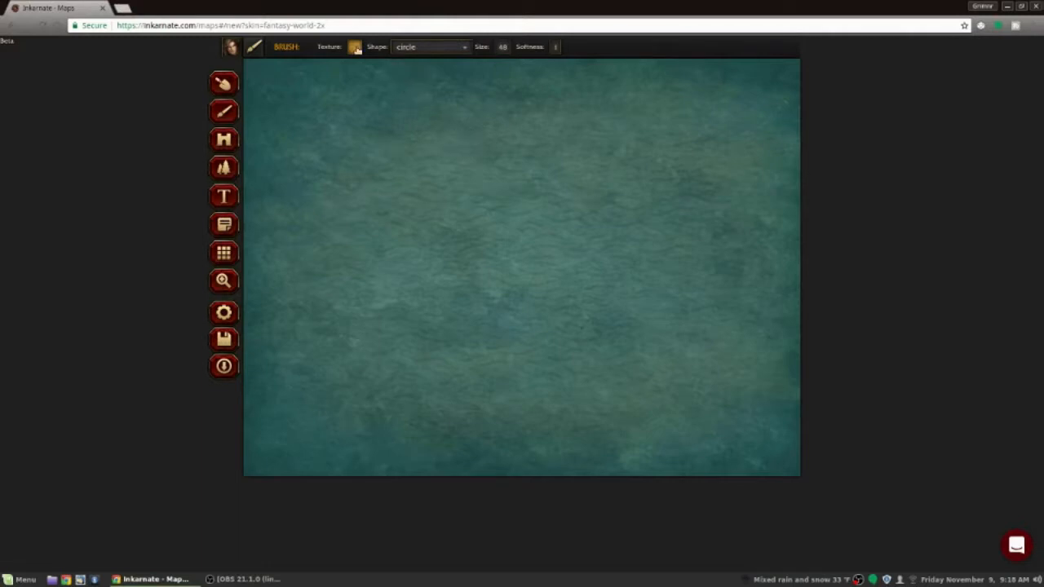
pyautogui.click(354, 49)
pyautogui.click(236, 79)
# - Sculpt a large landmass across the map's centre in add mode with the size 64 circle, filling the notch at its southwest corner
pyautogui.click(224, 84)
pyautogui.moveTo(361, 145)
pyautogui.mouseDown()
pyautogui.moveTo(552, 169)
pyautogui.moveTo(393, 169)
pyautogui.moveTo(542, 193)
pyautogui.moveTo(348, 216)
pyautogui.moveTo(529, 222)
pyautogui.moveTo(470, 233)
pyautogui.moveTo(382, 203)
pyautogui.moveTo(373, 129)
pyautogui.moveTo(338, 270)
pyautogui.moveTo(353, 136)
pyautogui.moveTo(347, 242)
pyautogui.moveTo(356, 266)
pyautogui.moveTo(422, 142)
pyautogui.moveTo(352, 320)
pyautogui.moveTo(451, 181)
pyautogui.moveTo(381, 303)
pyautogui.moveTo(510, 180)
pyautogui.moveTo(436, 273)
pyautogui.moveTo(420, 316)
pyautogui.moveTo(545, 242)
pyautogui.moveTo(468, 256)
pyautogui.moveTo(540, 244)
pyautogui.moveTo(610, 251)
pyautogui.moveTo(567, 353)
pyautogui.moveTo(444, 364)
pyautogui.moveTo(387, 354)
pyautogui.moveTo(506, 299)
pyautogui.moveTo(523, 346)
pyautogui.moveTo(446, 359)
pyautogui.moveTo(630, 290)
pyautogui.moveTo(521, 290)
pyautogui.moveTo(487, 312)
pyautogui.moveTo(595, 272)
pyautogui.moveTo(534, 266)
pyautogui.moveTo(454, 314)
pyautogui.moveTo(417, 359)
pyautogui.moveTo(358, 291)
pyautogui.mouseUp()
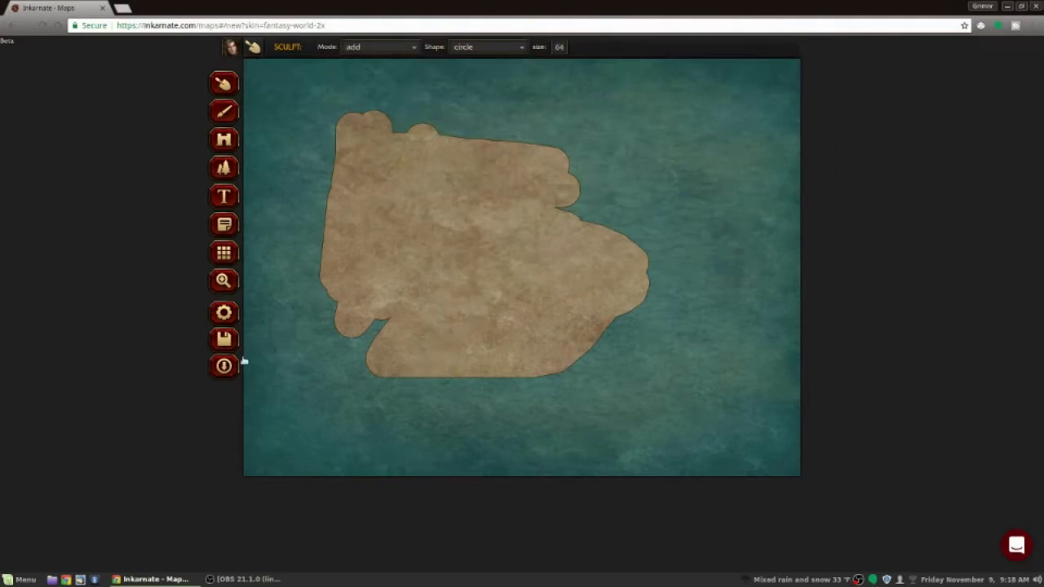
pyautogui.moveTo(392, 319); pyautogui.dragTo(355, 344)
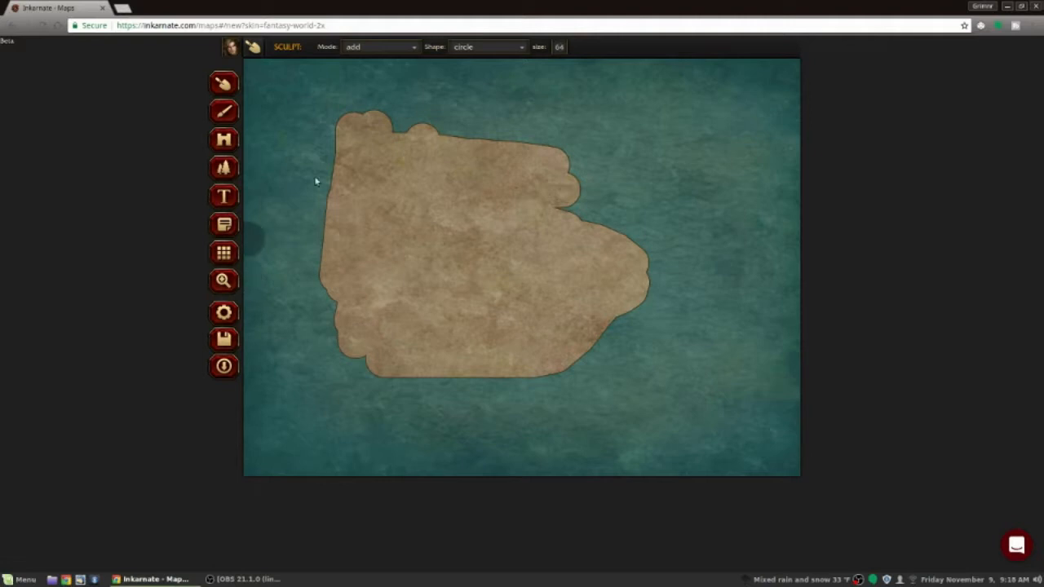
# - Add two square land tiles along the landmass's north coast with the block sculpt shape
pyautogui.click(508, 49)
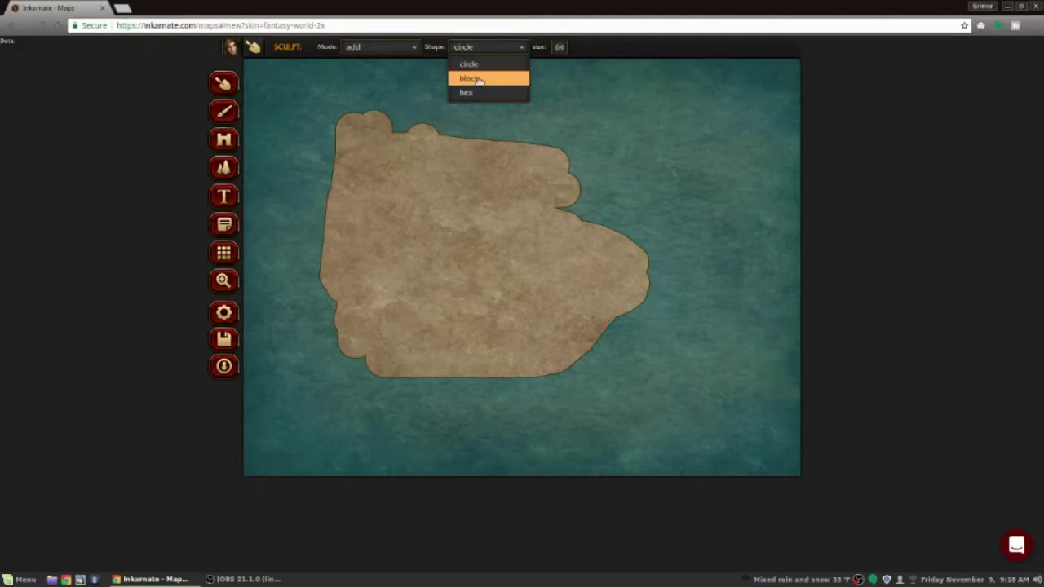
pyautogui.click(480, 78)
pyautogui.click(469, 111)
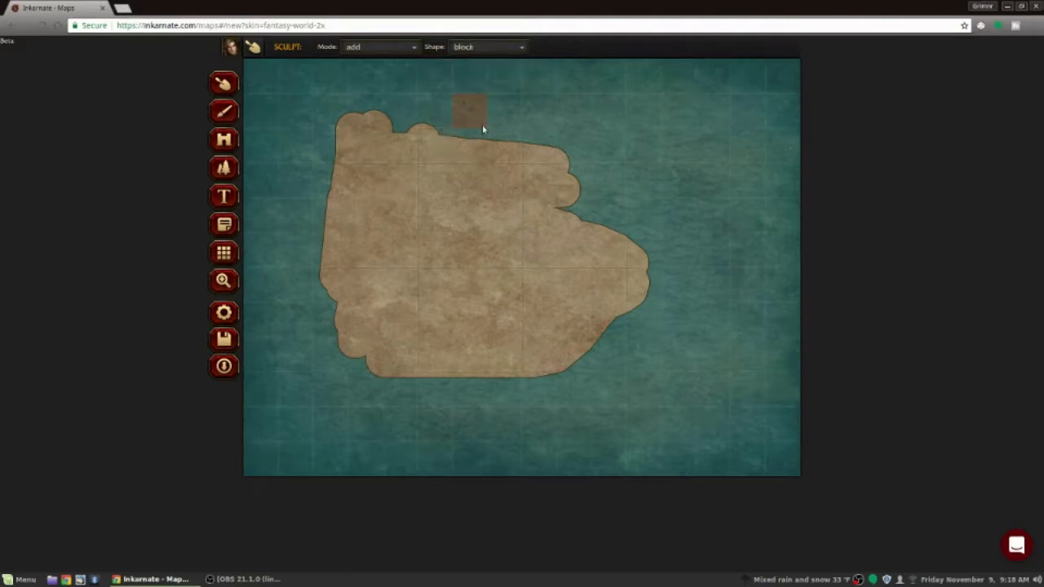
pyautogui.click(505, 146)
# - Extend the landmass's northeast coast with size 64 hex tiles in sculpt add mode
pyautogui.click(489, 47)
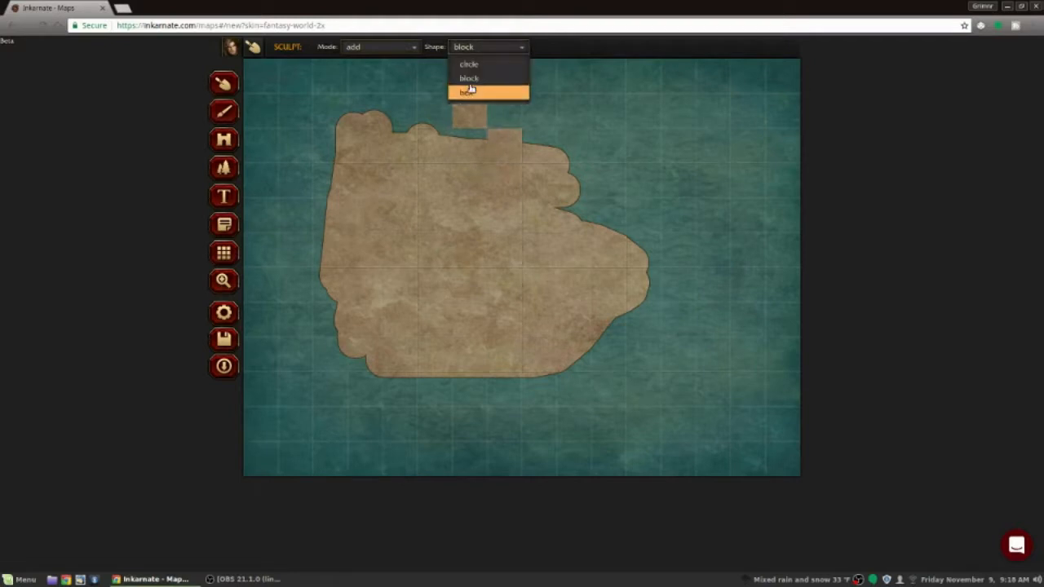
pyautogui.click(470, 93)
pyautogui.moveTo(530, 111); pyautogui.dragTo(607, 150)
pyautogui.moveTo(595, 222); pyautogui.dragTo(579, 166)
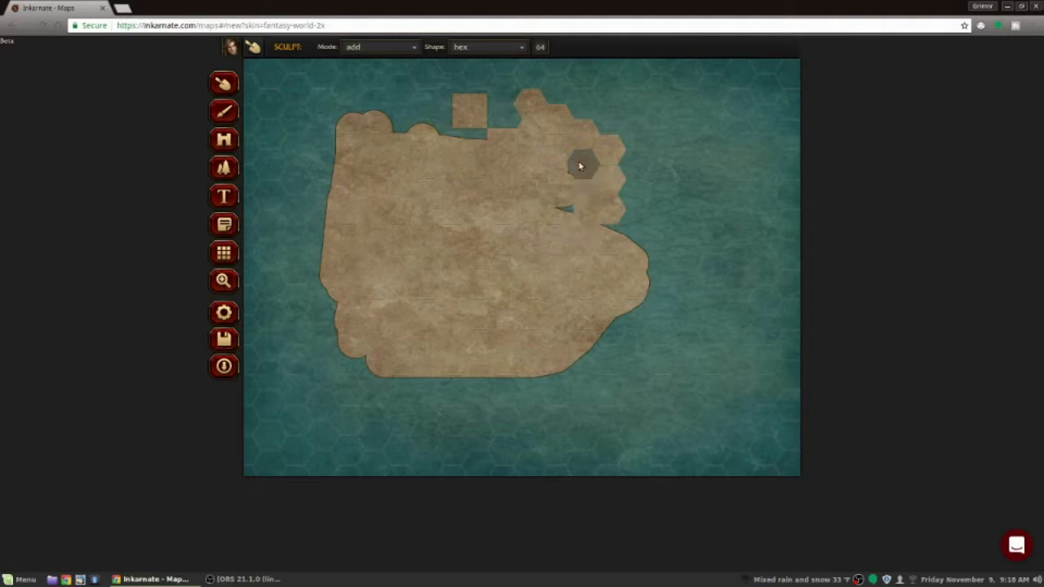
# - Fill and round off the north coast over the square and hex tiles using the size 64 circle sculpt shape
pyautogui.click(471, 49)
pyautogui.click(473, 68)
pyautogui.moveTo(526, 118)
pyautogui.mouseDown()
pyautogui.moveTo(449, 114)
pyautogui.moveTo(568, 115)
pyautogui.moveTo(498, 137)
pyautogui.moveTo(380, 134)
pyautogui.moveTo(389, 198)
pyautogui.mouseUp()
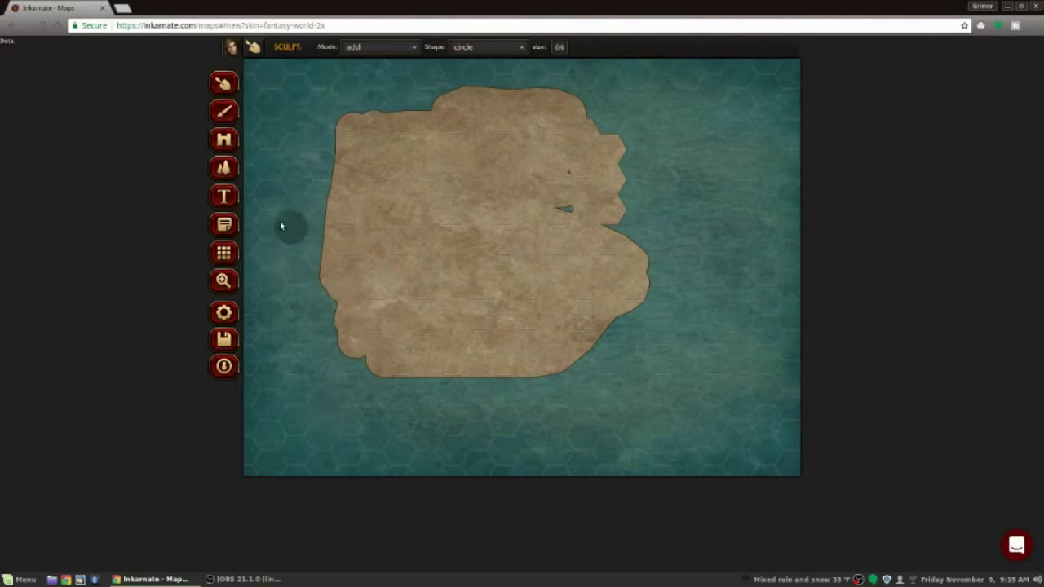
# - Place four single trees in the northwest and a dense forest in the southwest using the Trees pattern at 172% scale
pyautogui.click(233, 230)
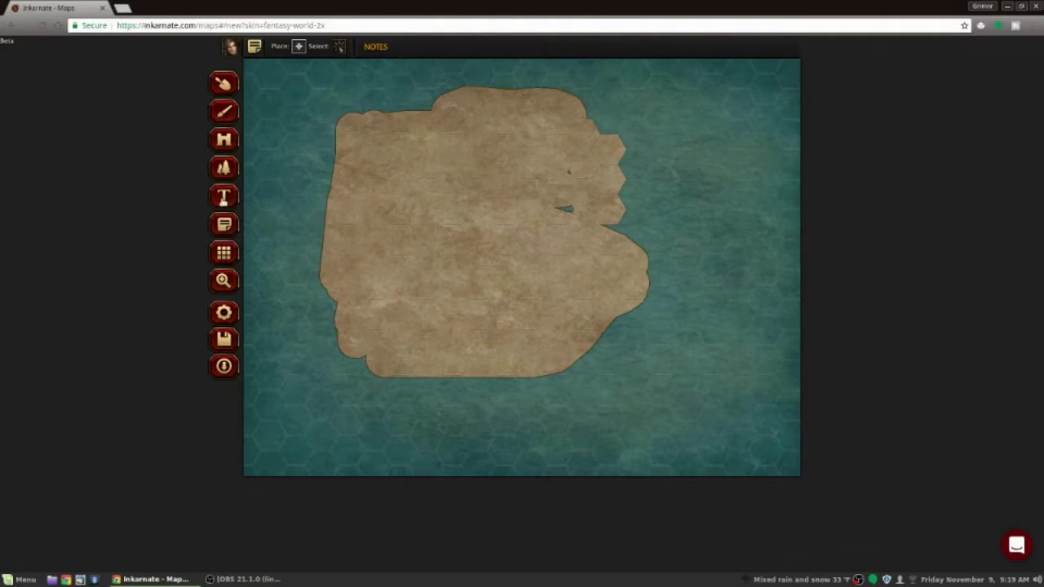
pyautogui.click(224, 197)
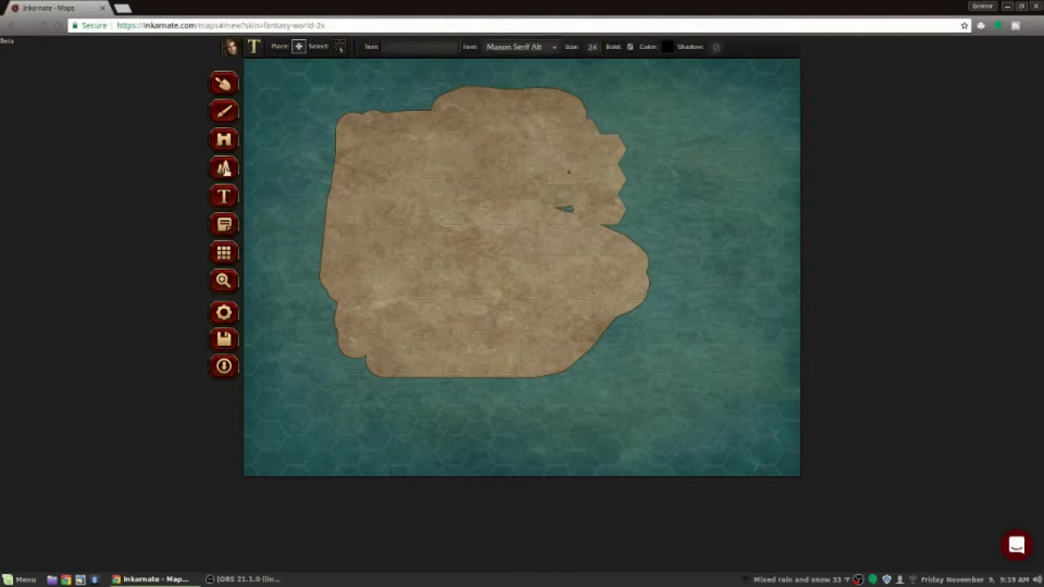
pyautogui.click(224, 168)
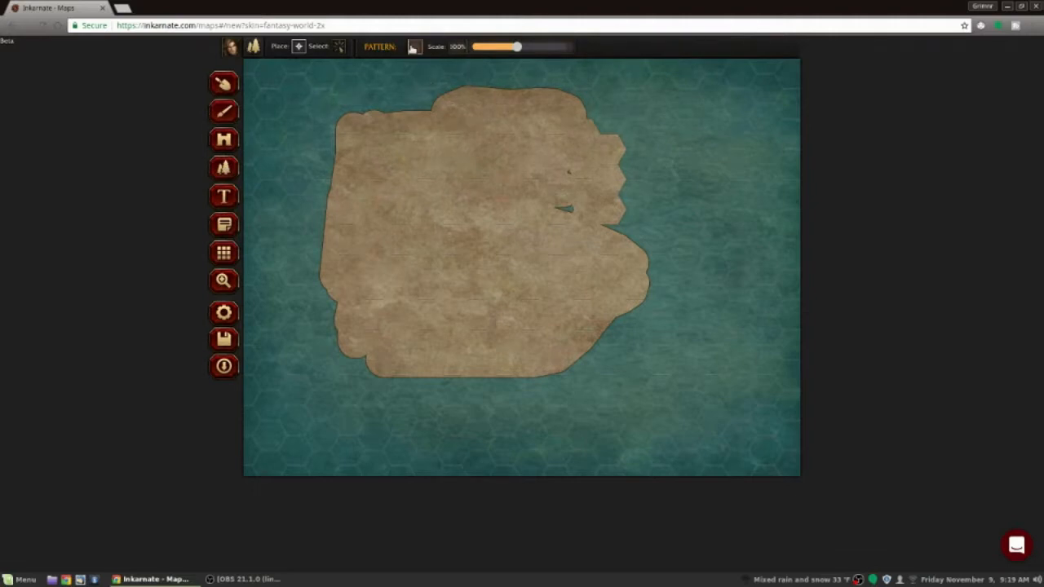
pyautogui.click(414, 47)
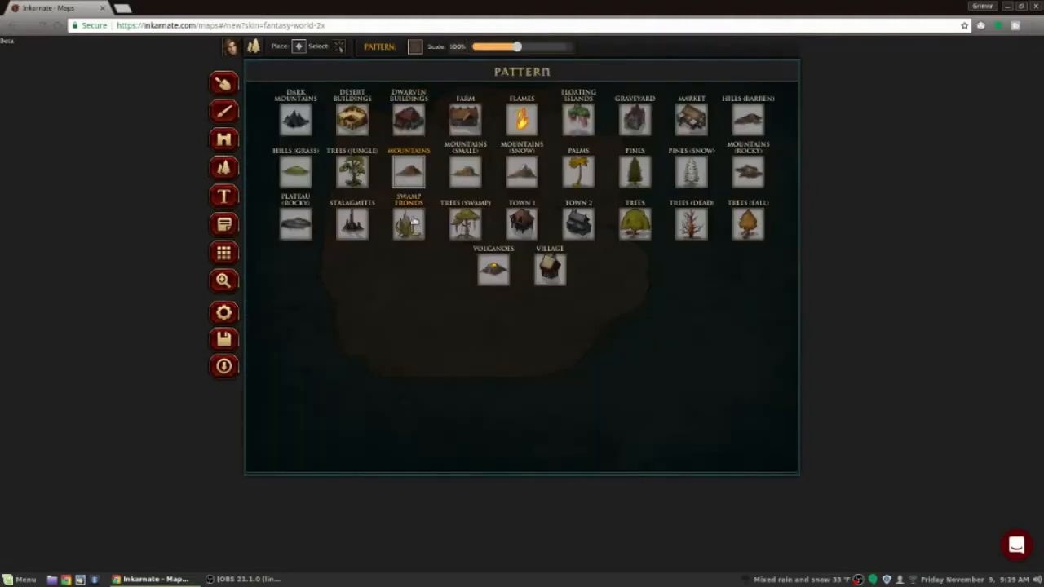
pyautogui.click(624, 226)
pyautogui.moveTo(516, 47); pyautogui.dragTo(551, 49)
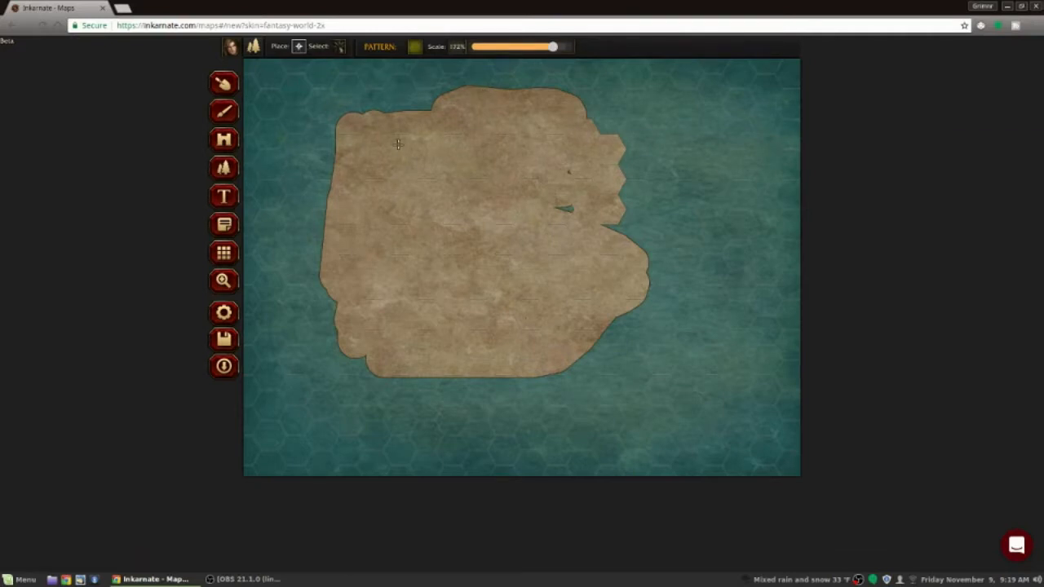
pyautogui.click(422, 163)
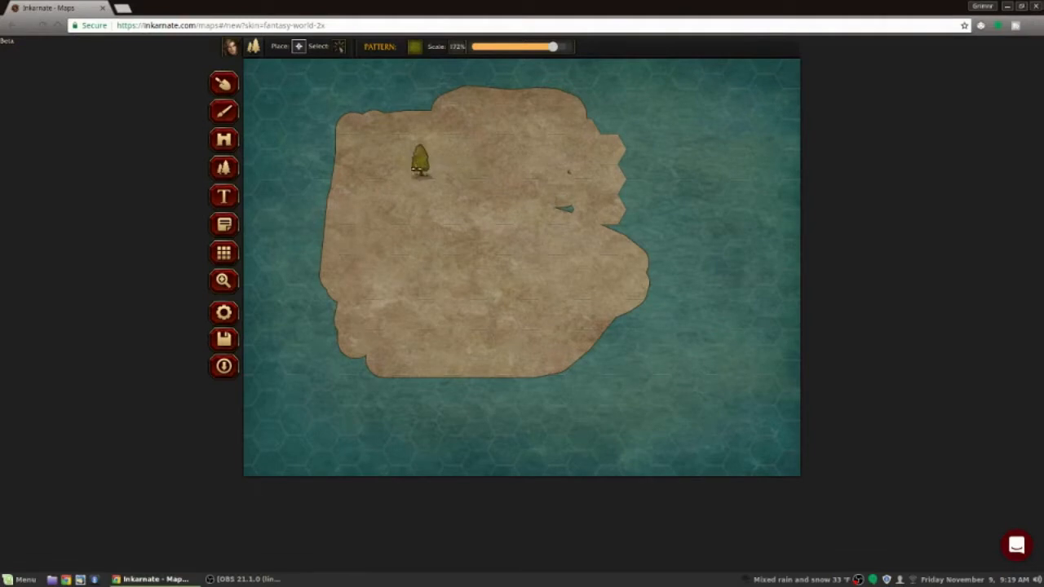
pyautogui.click(454, 160)
pyautogui.click(424, 193)
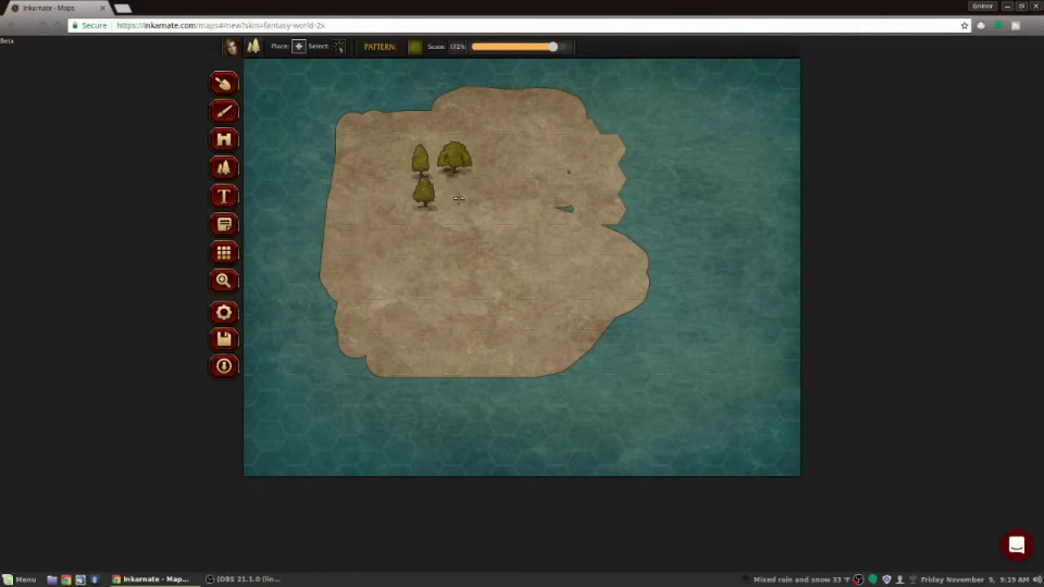
pyautogui.click(458, 196)
pyautogui.moveTo(438, 223)
pyautogui.mouseDown()
pyautogui.moveTo(504, 256)
pyautogui.moveTo(516, 267)
pyautogui.moveTo(514, 289)
pyautogui.moveTo(463, 292)
pyautogui.moveTo(457, 266)
pyautogui.moveTo(470, 265)
pyautogui.moveTo(479, 273)
pyautogui.moveTo(374, 267)
pyautogui.moveTo(443, 289)
pyautogui.moveTo(383, 310)
pyautogui.moveTo(485, 324)
pyautogui.moveTo(404, 331)
pyautogui.mouseUp()
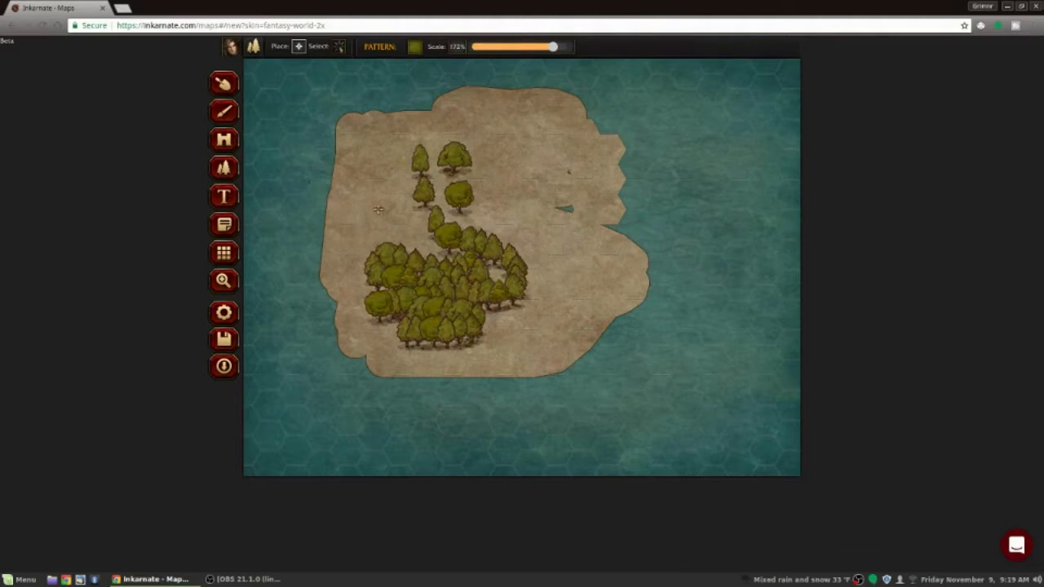
# - Place a tower at 76% scale on the northeastern part of the landmass
pyautogui.click(227, 143)
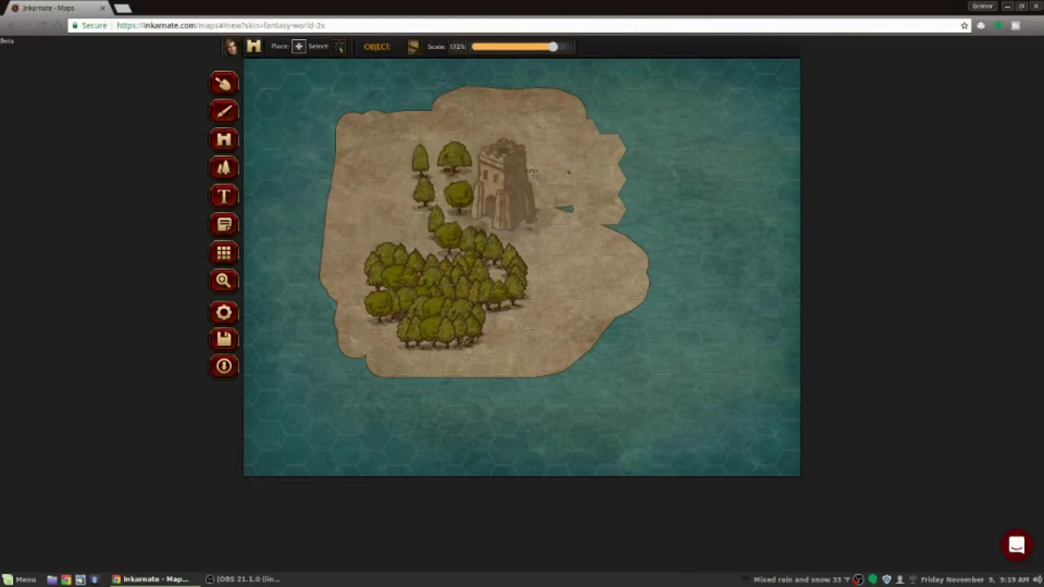
pyautogui.click(526, 115)
pyautogui.moveTo(526, 116); pyautogui.dragTo(529, 152)
pyautogui.moveTo(555, 46); pyautogui.dragTo(501, 47)
# - Paint Trees (Swamp) in a small row at 76% scale in the northwest and a long curved band at 179% down the east side
pyautogui.click(222, 169)
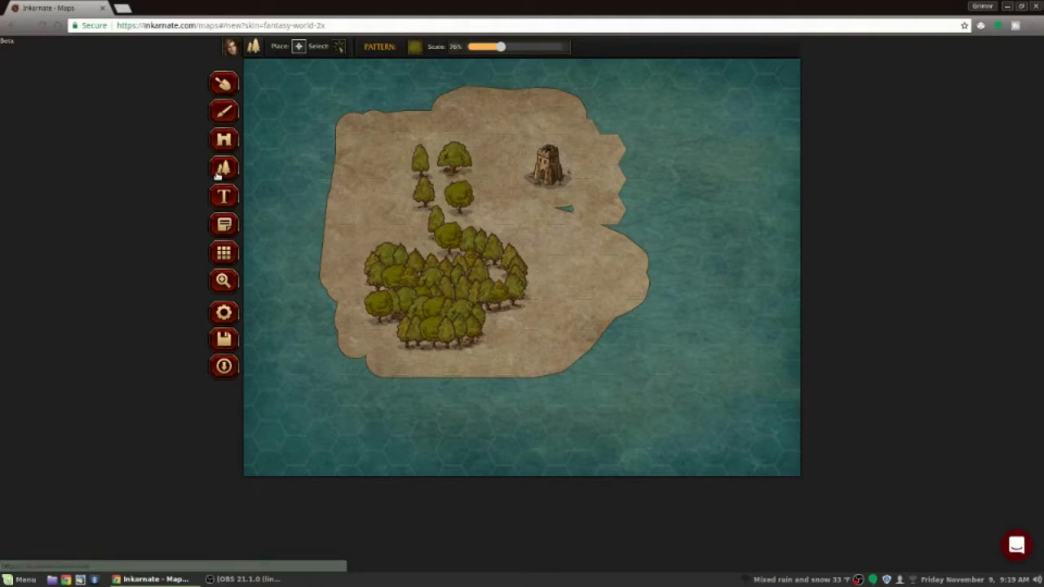
pyautogui.click(415, 46)
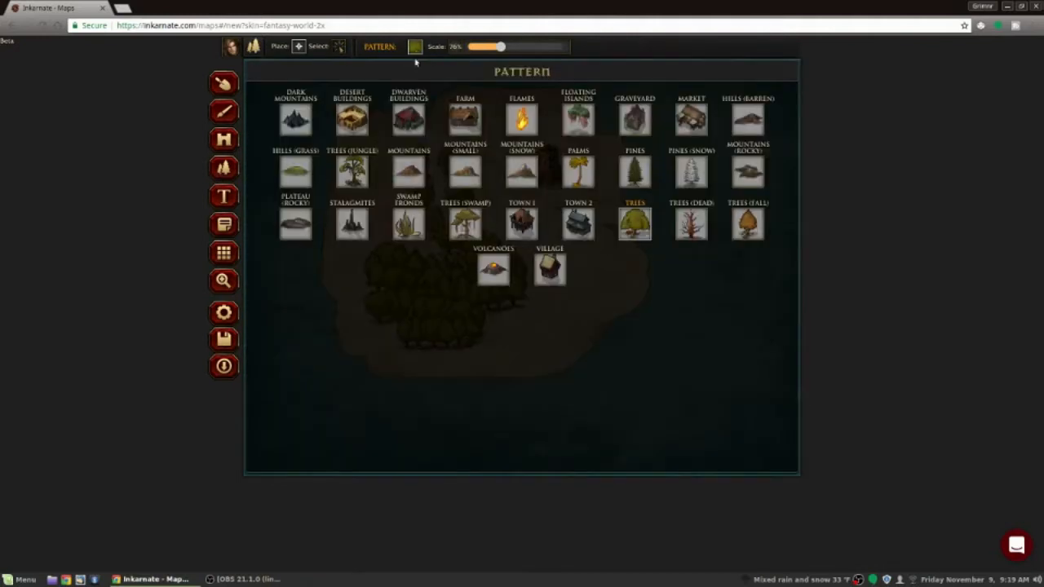
pyautogui.click(467, 231)
pyautogui.moveTo(373, 177)
pyautogui.mouseDown()
pyautogui.moveTo(376, 220)
pyautogui.moveTo(398, 181)
pyautogui.moveTo(403, 133)
pyautogui.mouseUp()
pyautogui.moveTo(500, 47); pyautogui.dragTo(557, 47)
pyautogui.moveTo(447, 122)
pyautogui.mouseDown()
pyautogui.moveTo(499, 130)
pyautogui.moveTo(502, 187)
pyautogui.moveTo(549, 239)
pyautogui.moveTo(561, 283)
pyautogui.moveTo(552, 316)
pyautogui.moveTo(511, 331)
pyautogui.moveTo(531, 307)
pyautogui.mouseUp()
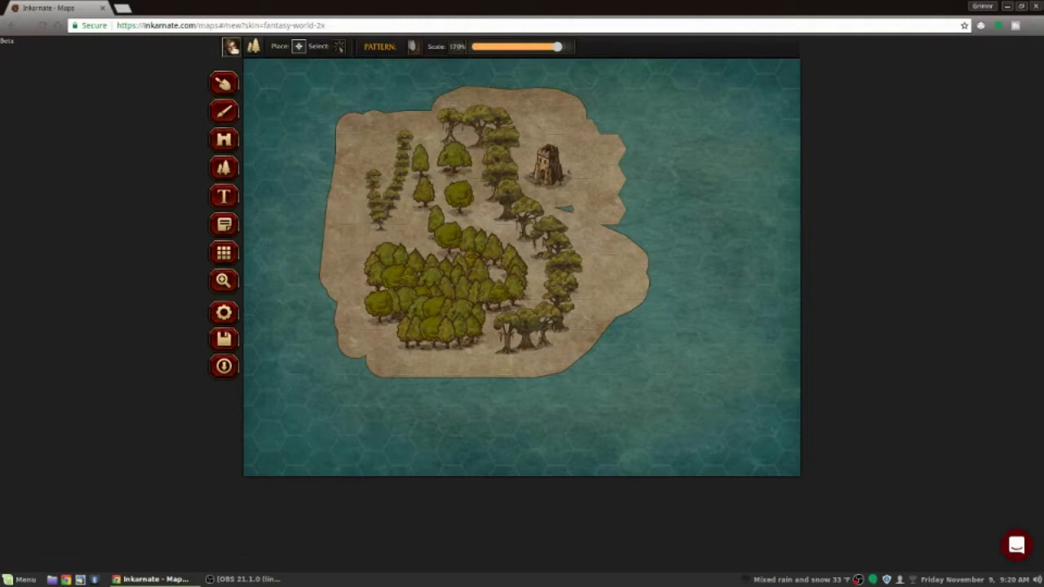
# - Leave the new map without saving and open the Artilla map for editing
pyautogui.click(231, 46)
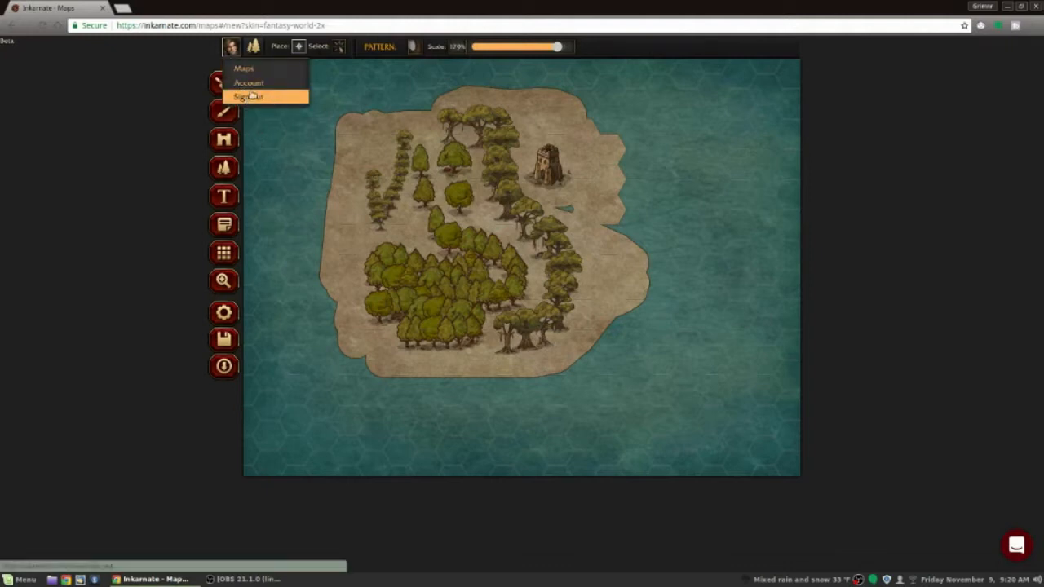
pyautogui.click(244, 68)
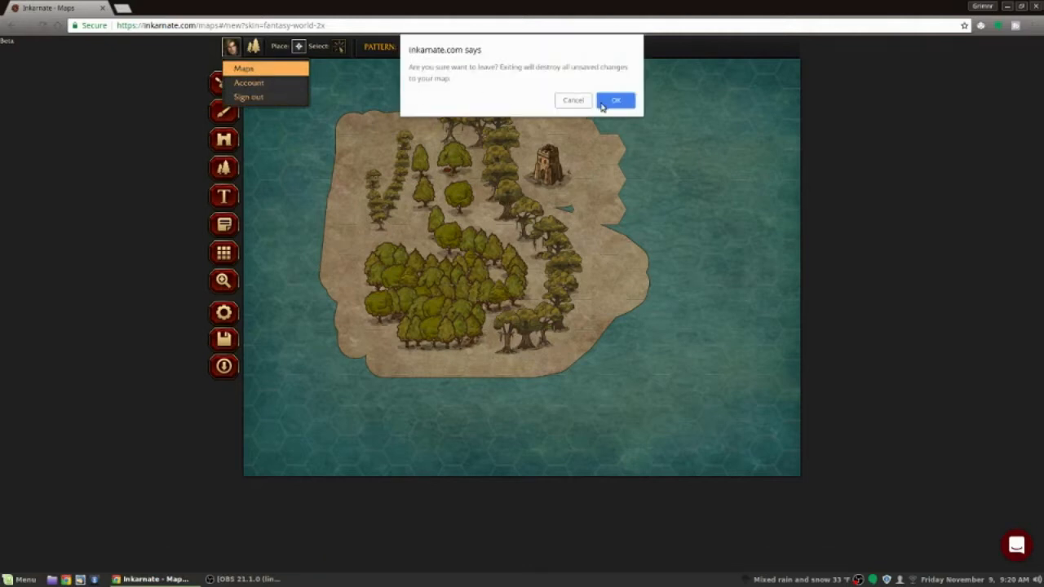
pyautogui.click(622, 105)
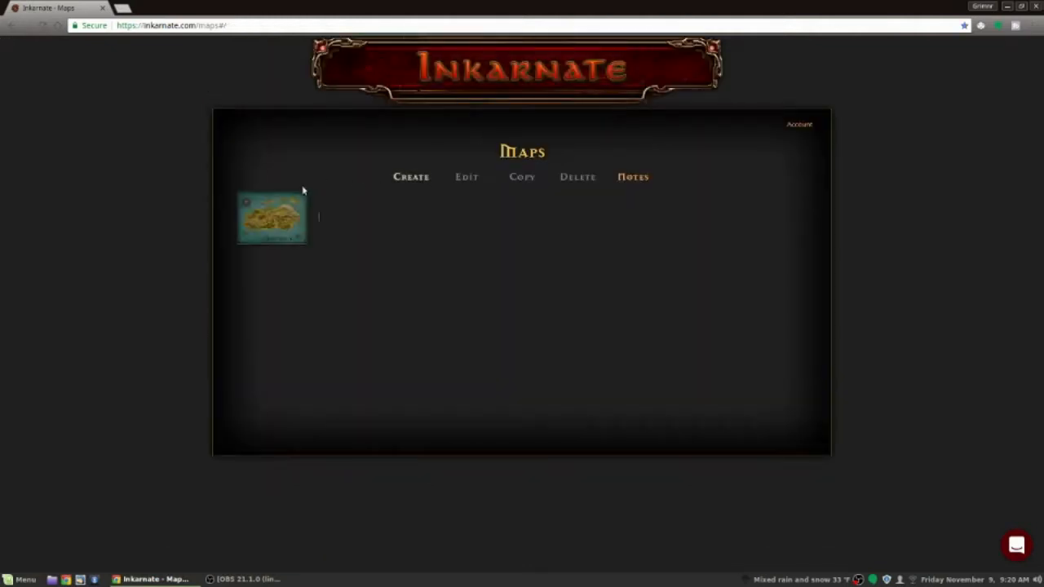
pyautogui.click(273, 231)
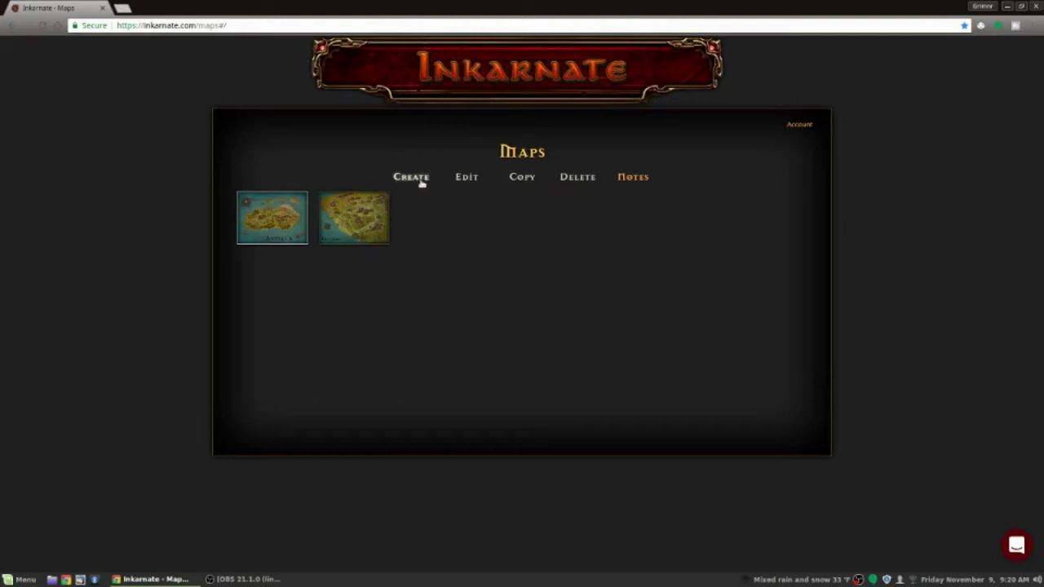
pyautogui.click(468, 179)
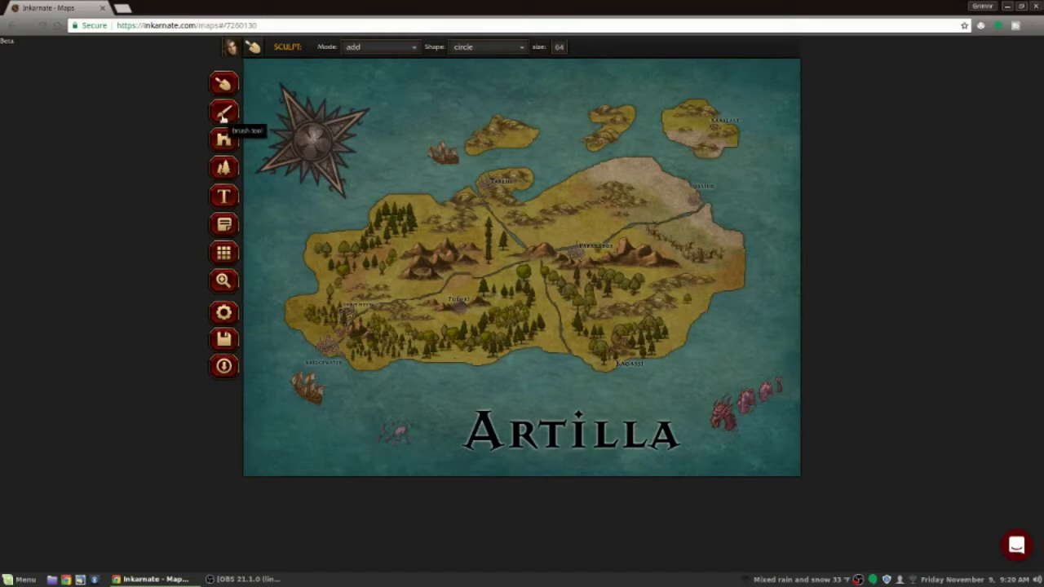
# - Examine the object and pattern catalogues available in the Artilla map, then return to the Sculpt tool
pyautogui.click(223, 139)
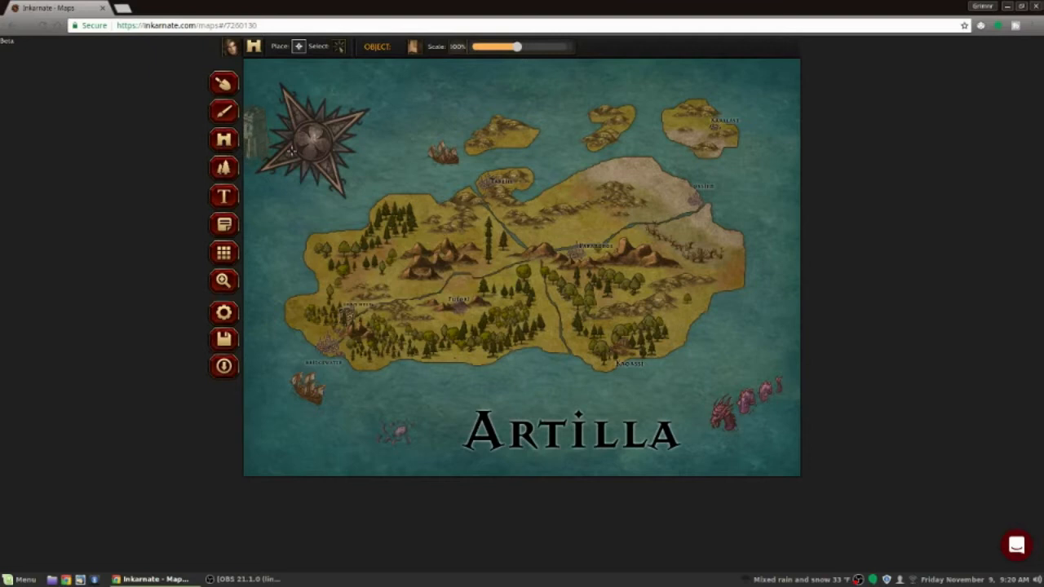
pyautogui.click(411, 47)
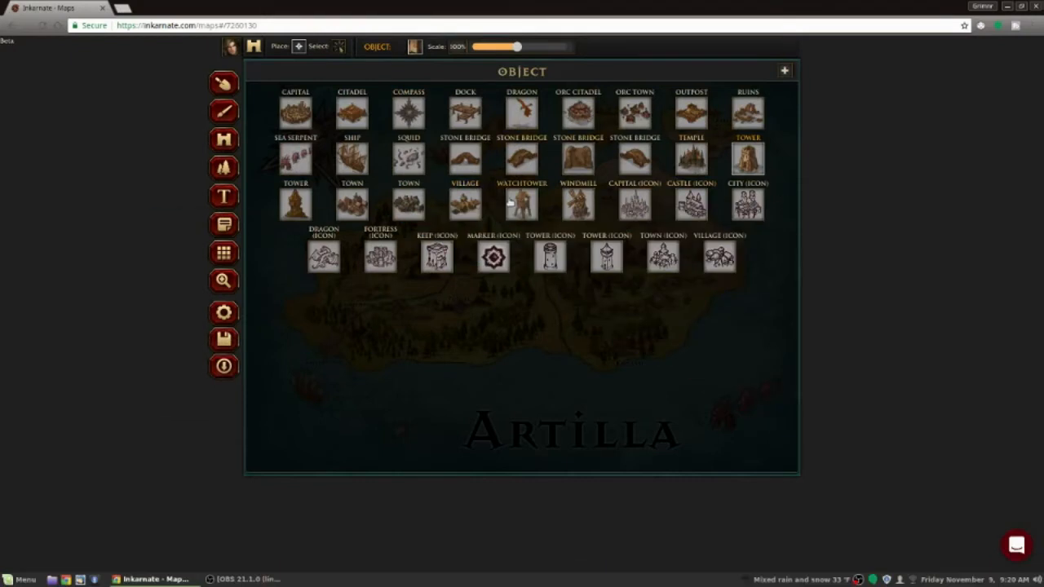
pyautogui.click(220, 169)
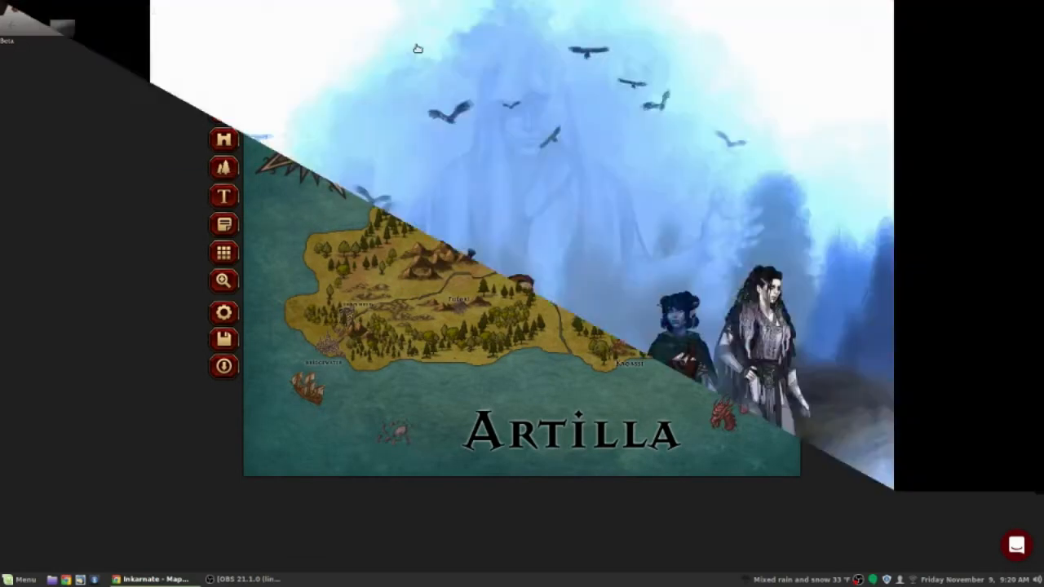
pyautogui.click(414, 46)
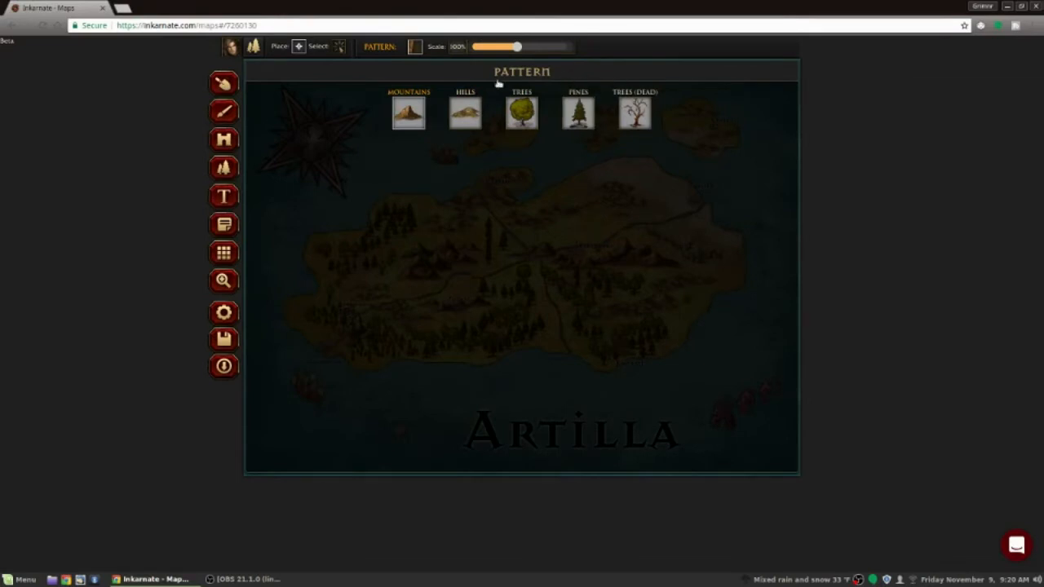
pyautogui.click(222, 82)
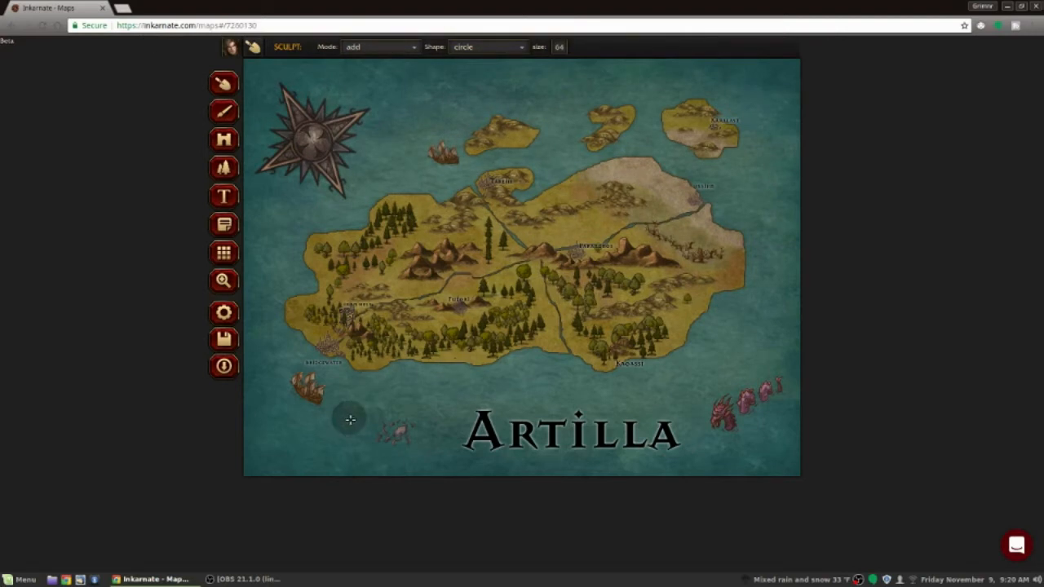
pyautogui.moveTo(252, 582)
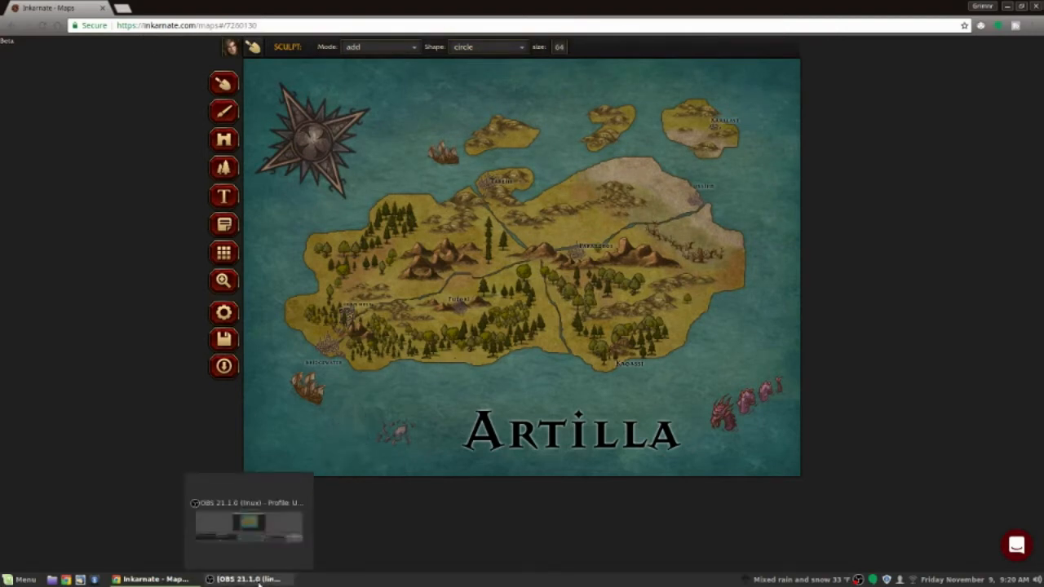